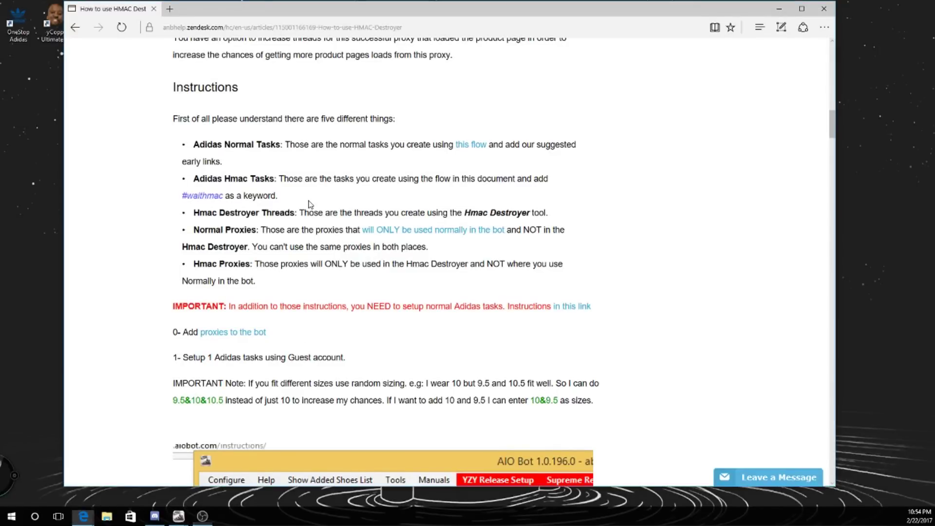
pyautogui.scroll(2, 317, 243)
pyautogui.scroll(2, 318, 242)
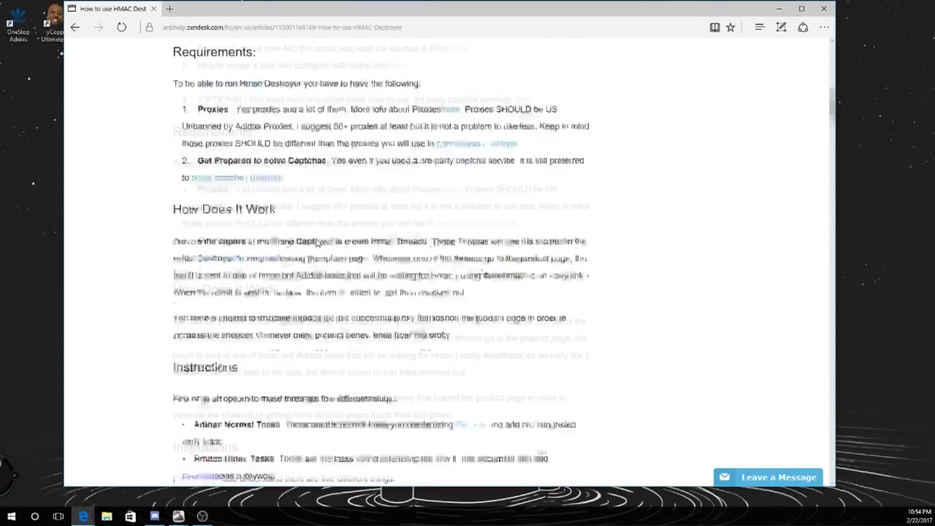
pyautogui.scroll(6, 317, 243)
pyautogui.scroll(4, 343, 232)
# Highlight the article's Adidas Normal Tasks, Normal Proxies and guest-task terms, then move Edge down to reveal Hmac Destroyer
pyautogui.moveTo(170, 237)
pyautogui.mouseDown()
pyautogui.moveTo(345, 236)
pyautogui.moveTo(411, 249)
pyautogui.mouseUp()
pyautogui.click(339, 235)
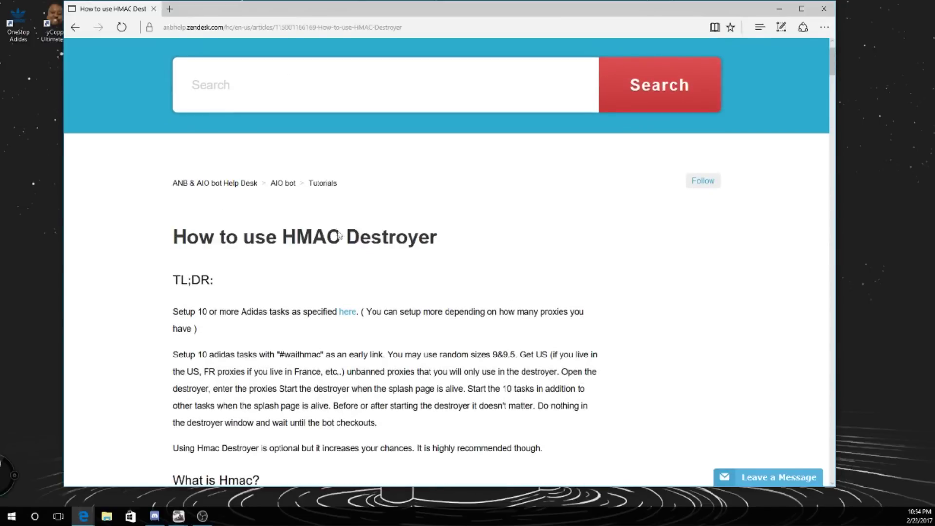
pyautogui.scroll(-5, 325, 238)
pyautogui.scroll(-4, 325, 238)
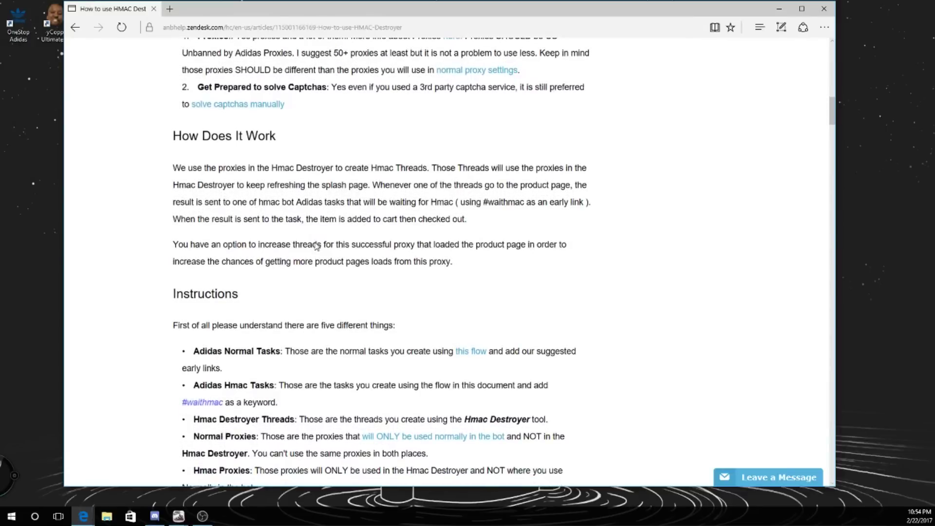
pyautogui.scroll(-2, 316, 243)
pyautogui.scroll(4, 314, 241)
pyautogui.scroll(5, 316, 252)
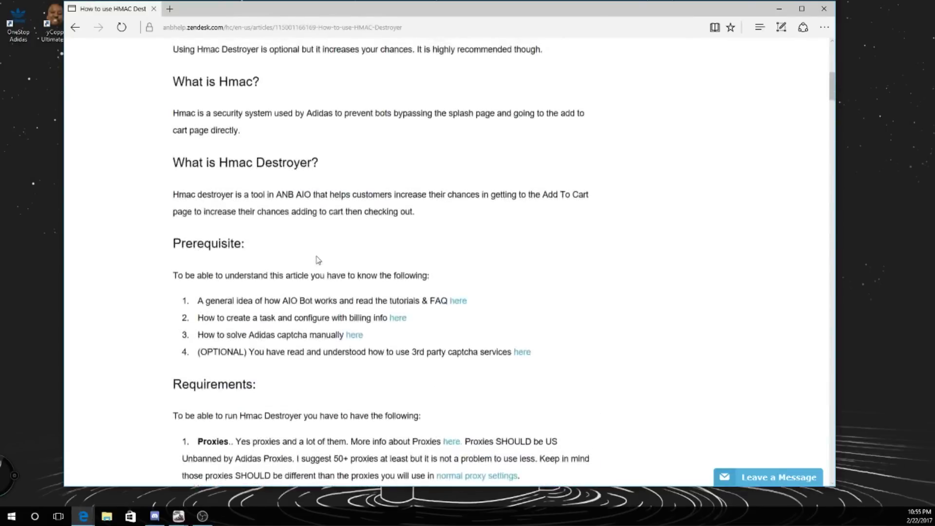
pyautogui.scroll(6, 318, 261)
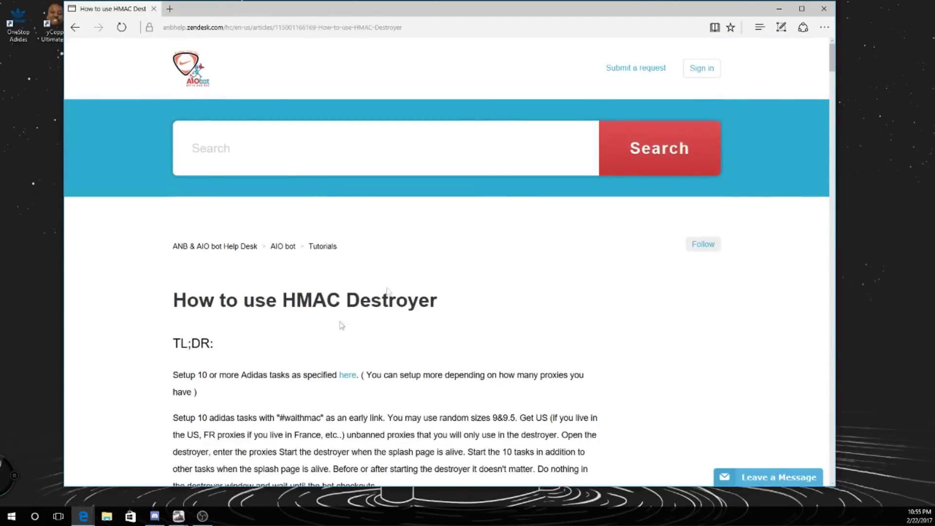
pyautogui.scroll(-2, 407, 335)
pyautogui.scroll(-4, 407, 335)
pyautogui.scroll(-4, 630, 271)
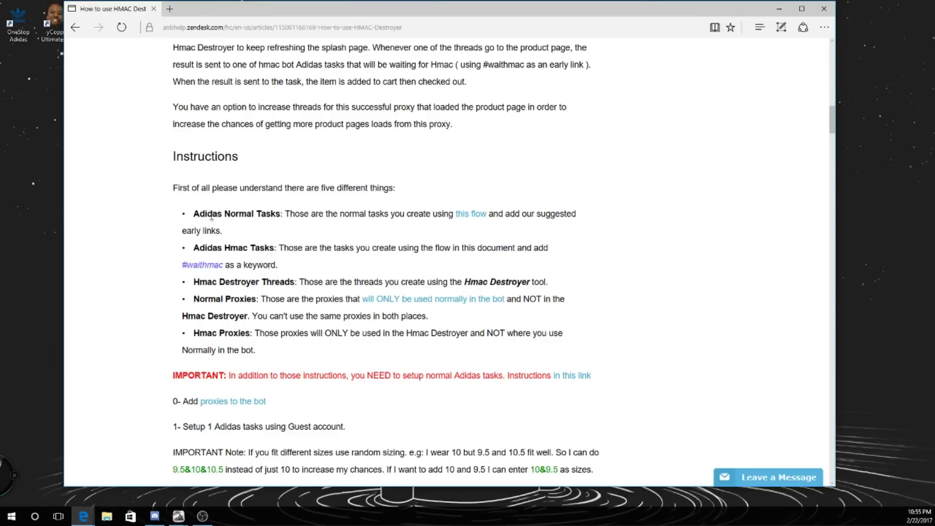
pyautogui.moveTo(212, 217); pyautogui.dragTo(269, 218)
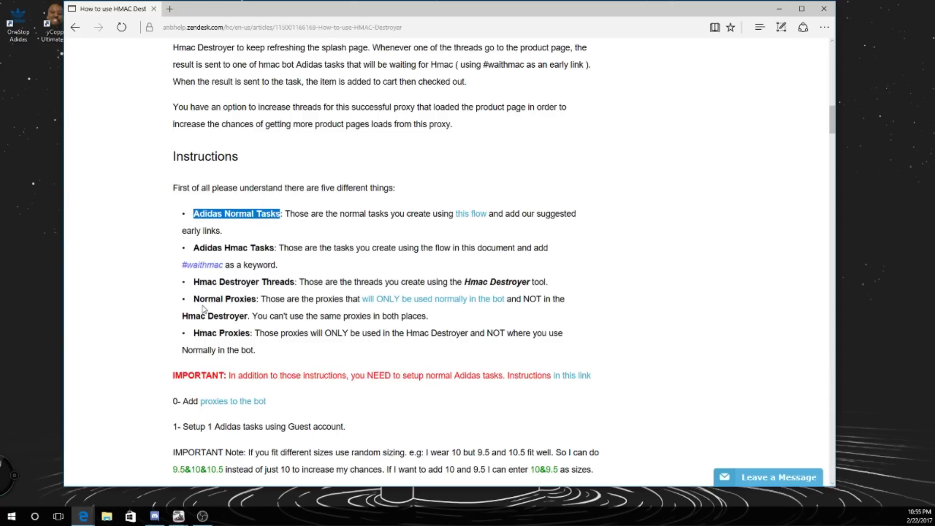
pyautogui.moveTo(193, 299); pyautogui.dragTo(287, 299)
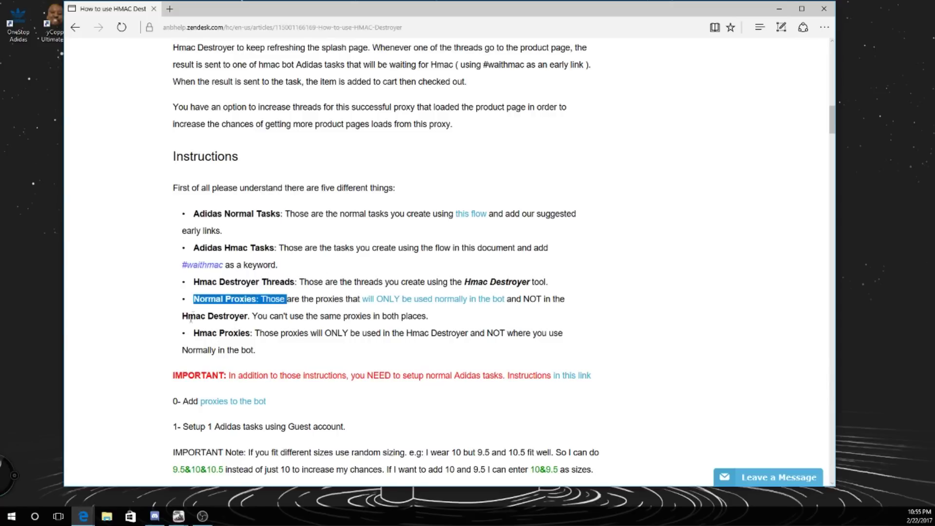
pyautogui.moveTo(195, 332); pyautogui.dragTo(309, 332)
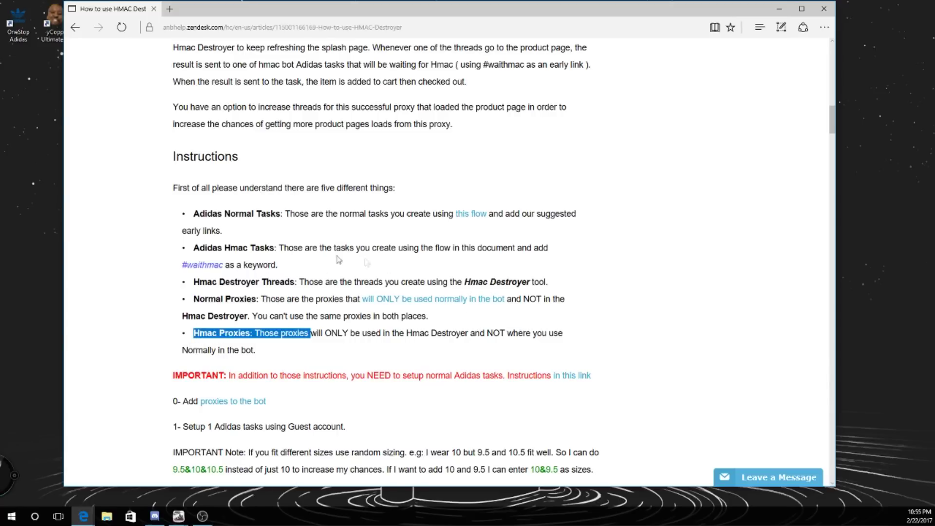
pyautogui.scroll(-1, 366, 264)
pyautogui.scroll(-3, 437, 205)
pyautogui.scroll(1, 296, 166)
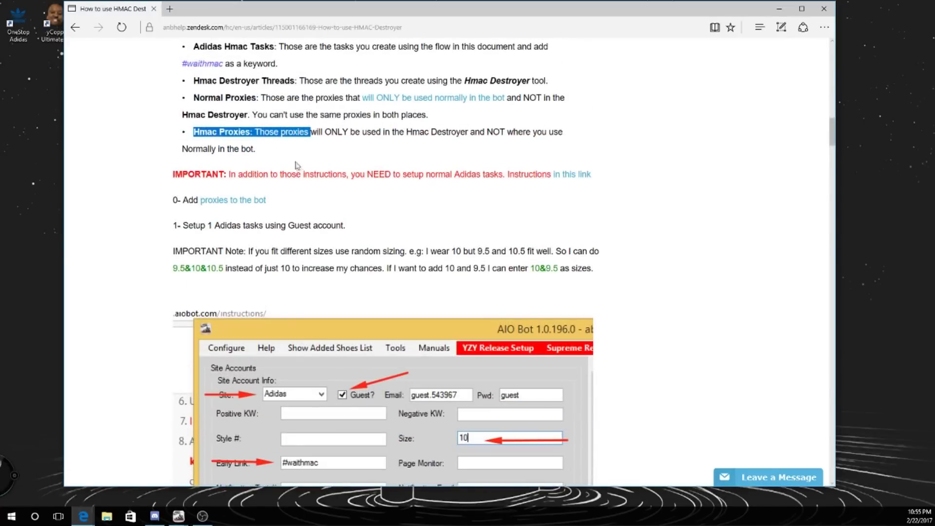
pyautogui.scroll(1, 249, 136)
pyautogui.scroll(1, 212, 102)
pyautogui.scroll(-2, 202, 73)
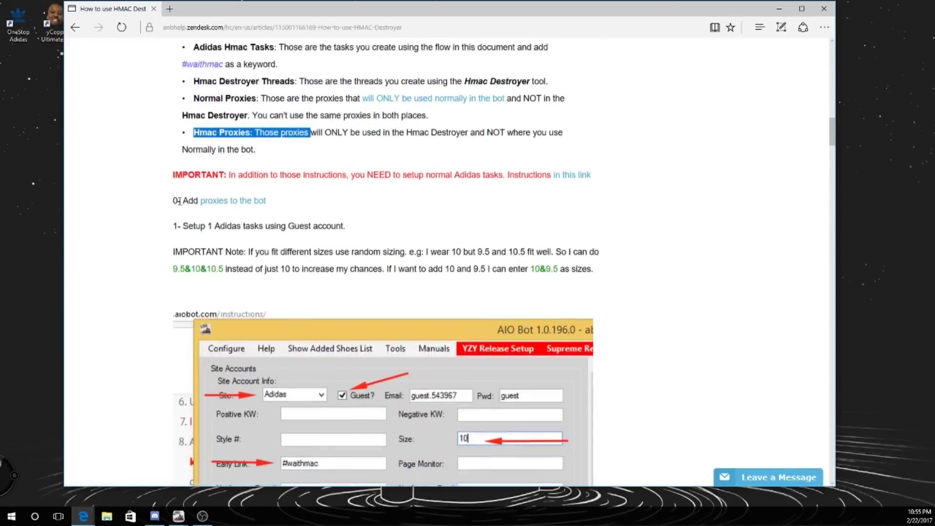
pyautogui.moveTo(184, 225); pyautogui.dragTo(343, 225)
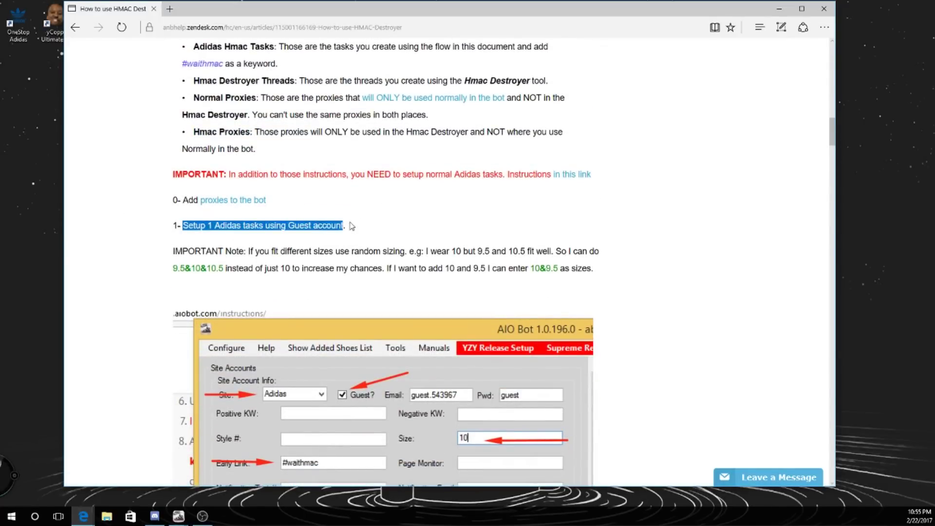
pyautogui.moveTo(395, 14); pyautogui.dragTo(390, 320)
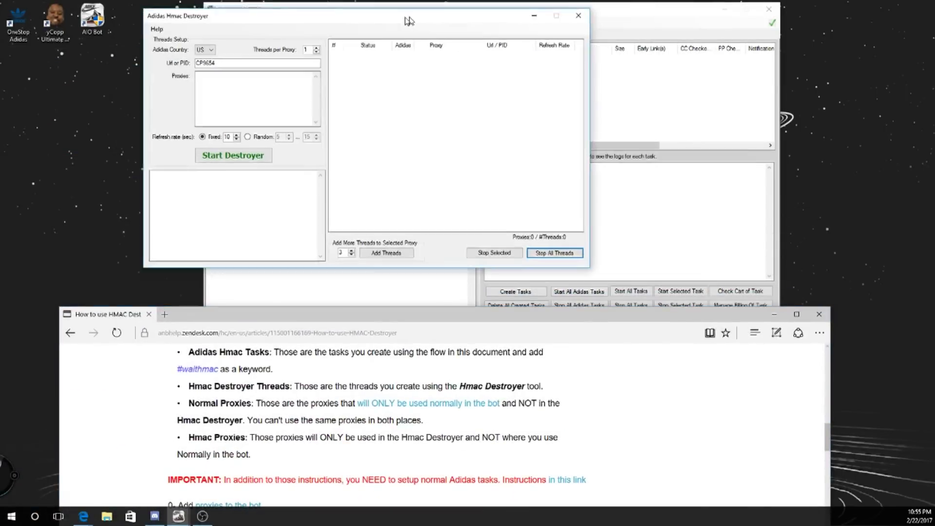
# Bring AIO Bot forward and choose Adidas as the site with Guest checkout ticked
pyautogui.moveTo(477, 16); pyautogui.dragTo(438, 15)
pyautogui.click(636, 210)
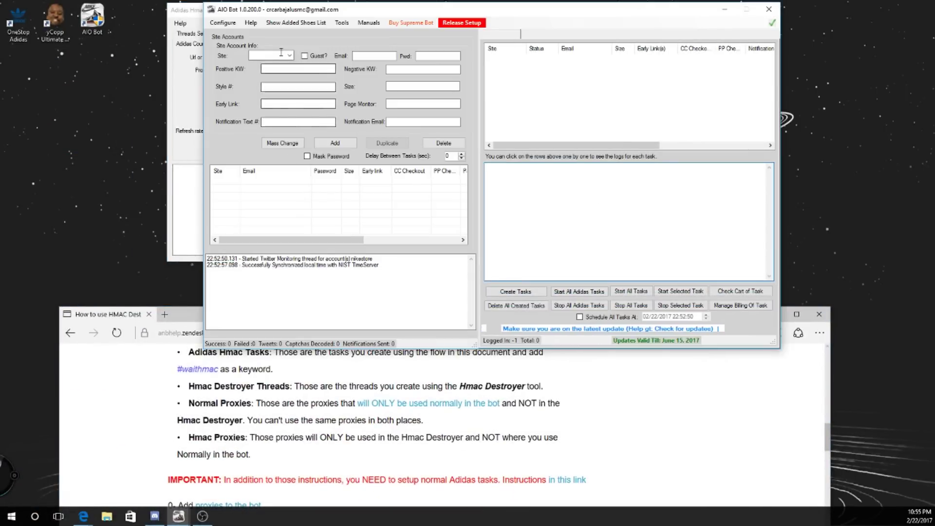
pyautogui.click(289, 56)
pyautogui.click(264, 63)
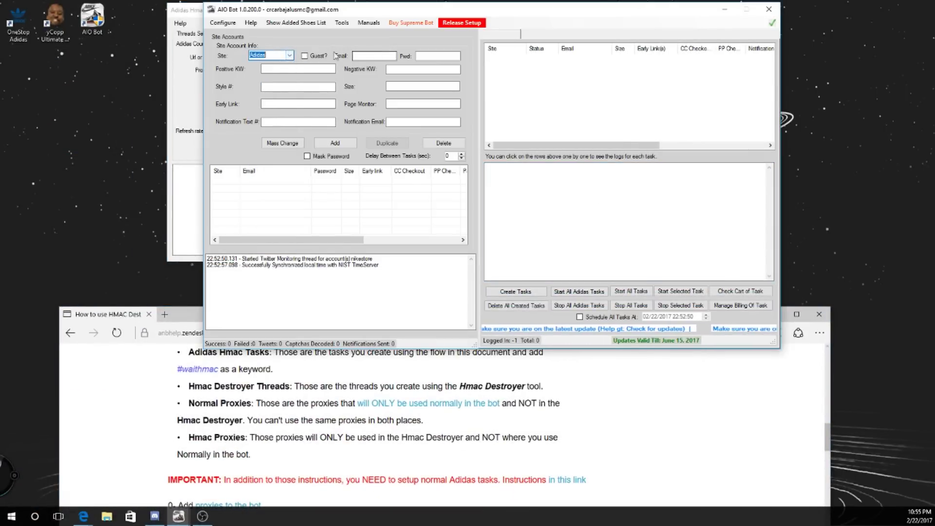
pyautogui.click(311, 58)
pyautogui.click(516, 369)
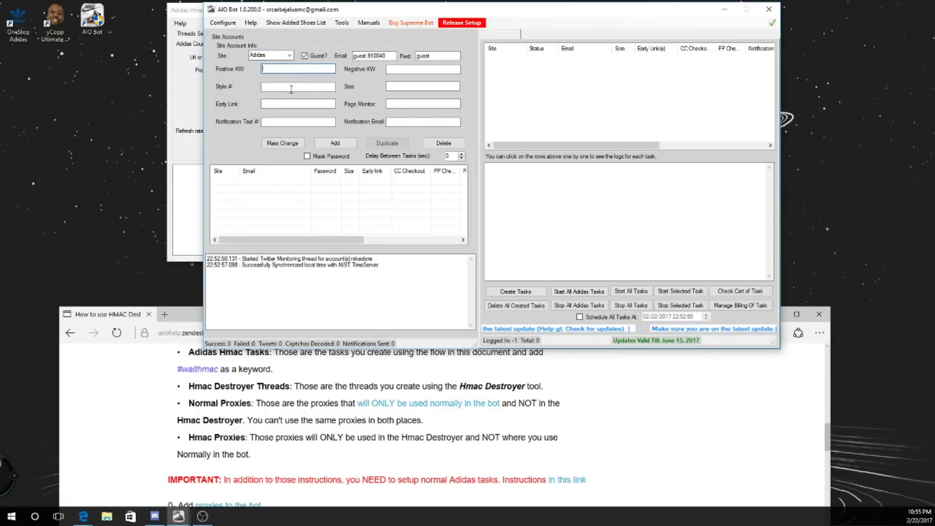
pyautogui.write('#xxx')
# Enter keyword xxx, size 11 and early link adidas.com/shoe, add the task, and bring the article back
pyautogui.click(405, 86)
pyautogui.write('11')
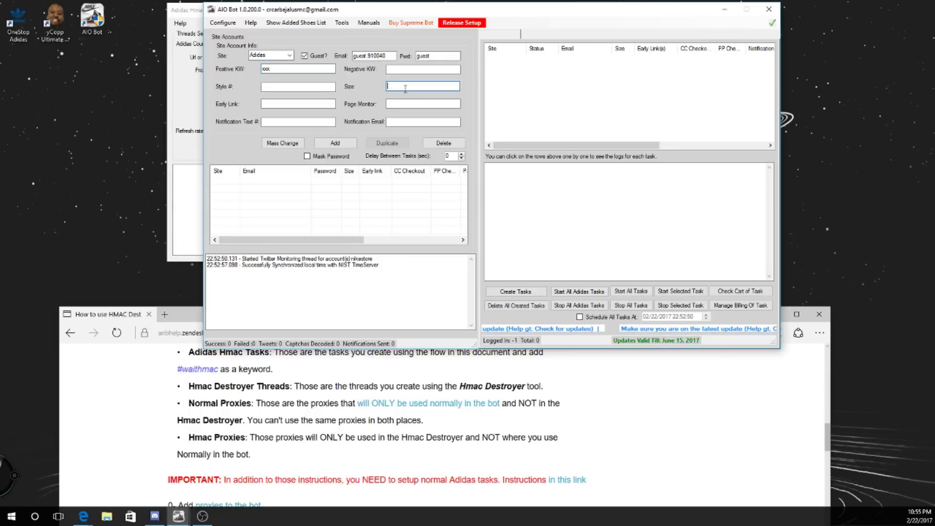
pyautogui.click(295, 103)
pyautogui.write('adidas.com/shoe')
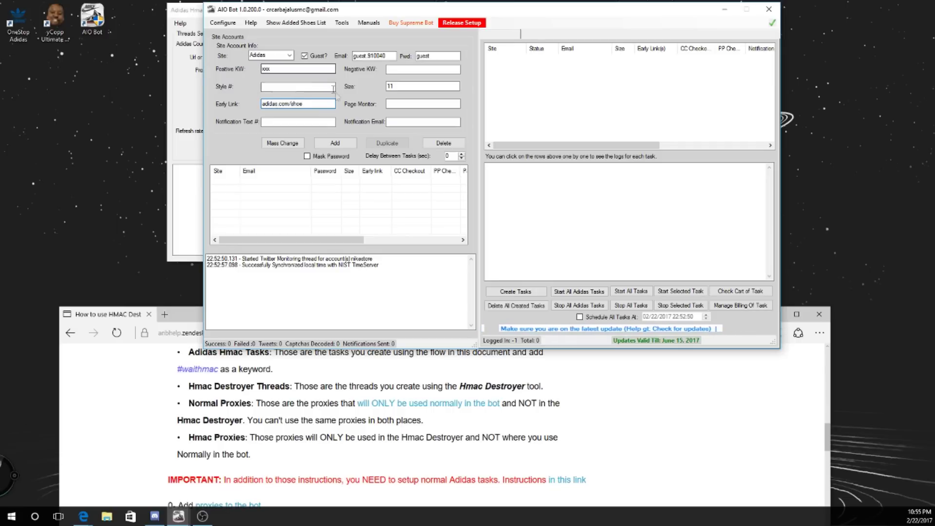
pyautogui.click(335, 144)
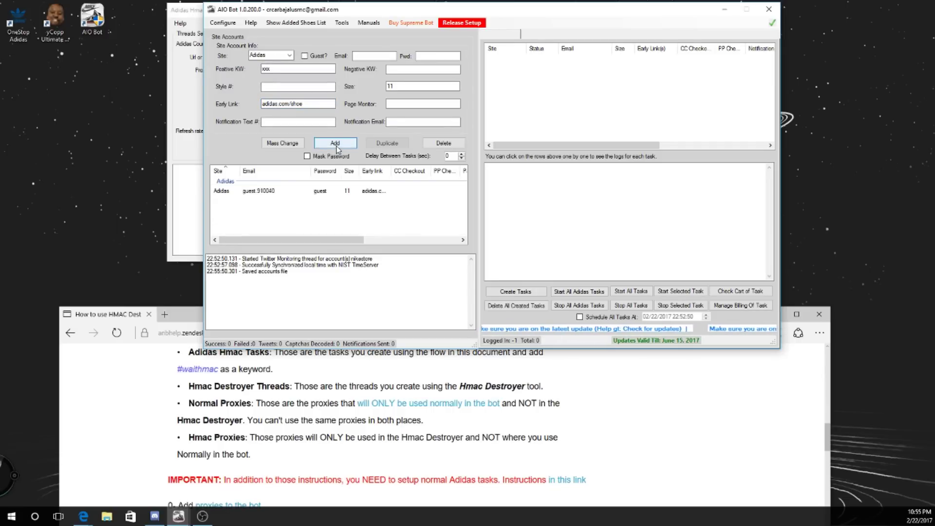
pyautogui.moveTo(190, 316); pyautogui.dragTo(162, 107)
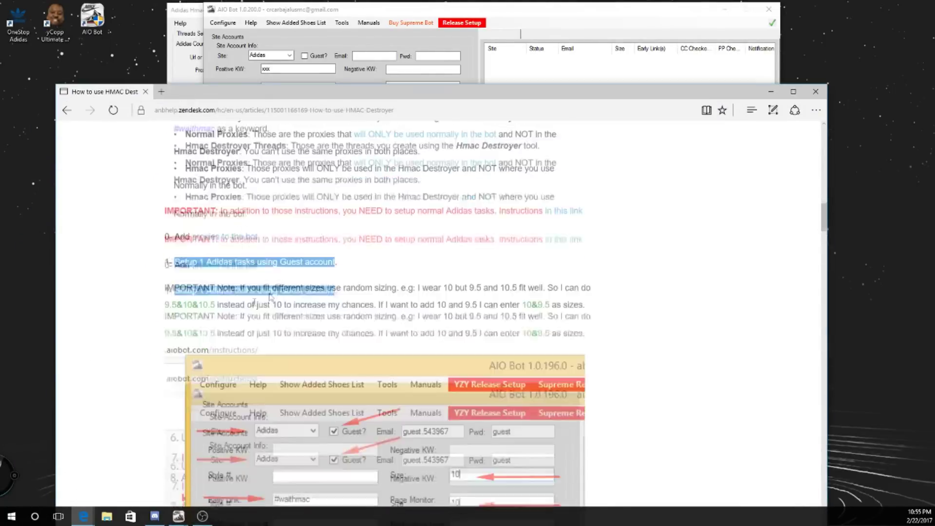
pyautogui.scroll(-2, 270, 297)
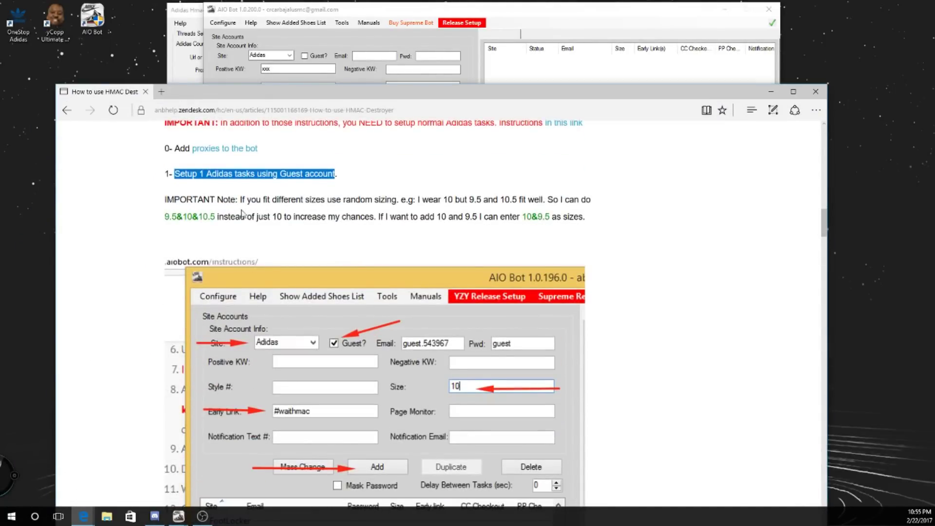
pyautogui.moveTo(175, 216); pyautogui.dragTo(246, 216)
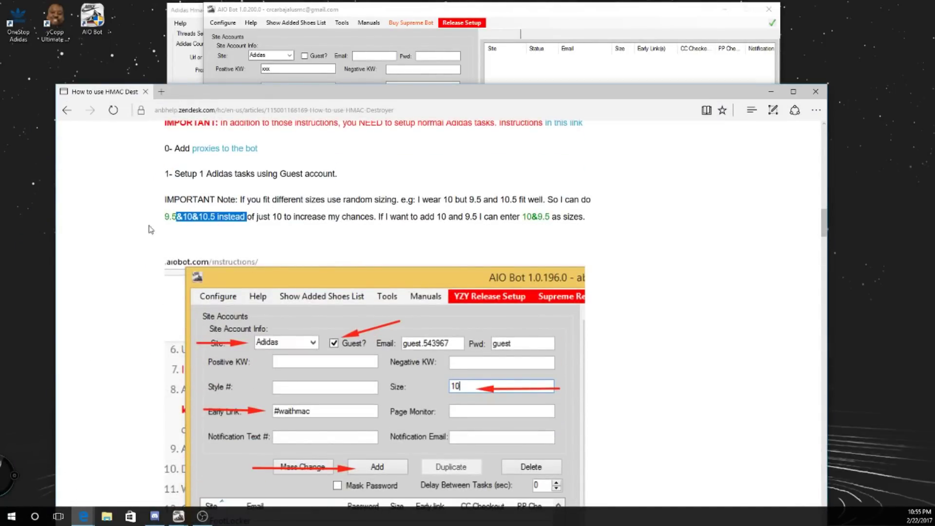
pyautogui.scroll(-1, 220, 227)
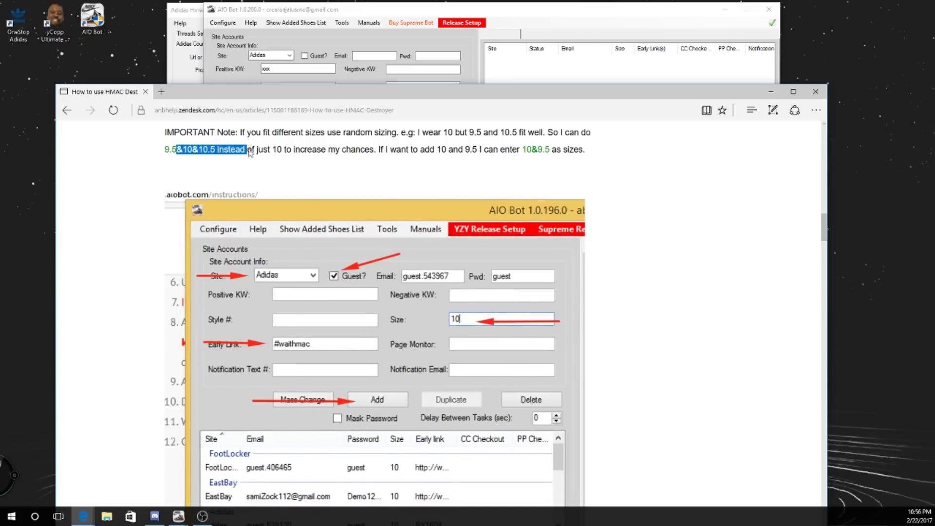
# Highlight the guide's two-sizes example, then move the article aside to uncover AIO Bot
pyautogui.moveTo(272, 149); pyautogui.dragTo(377, 151)
pyautogui.moveTo(448, 150); pyautogui.dragTo(523, 150)
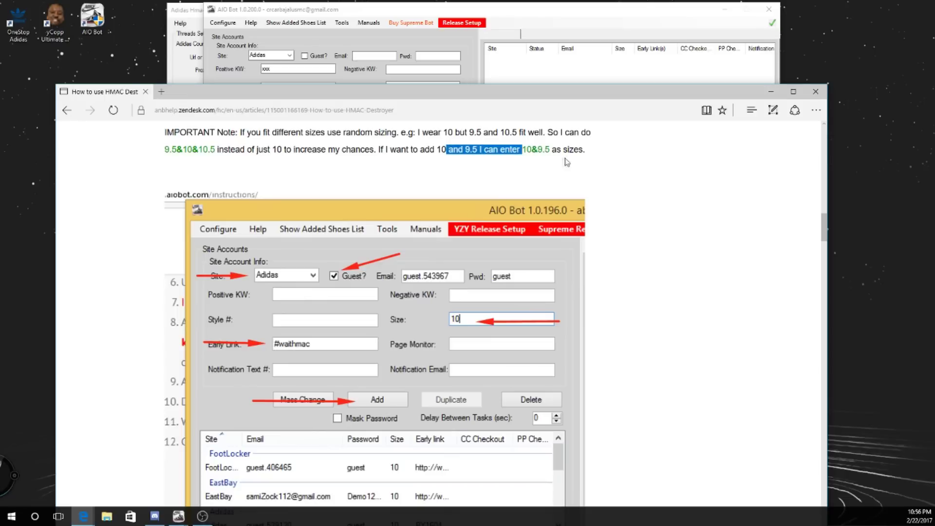
pyautogui.moveTo(218, 150); pyautogui.dragTo(512, 157)
pyautogui.click(500, 161)
pyautogui.scroll(-4, 368, 183)
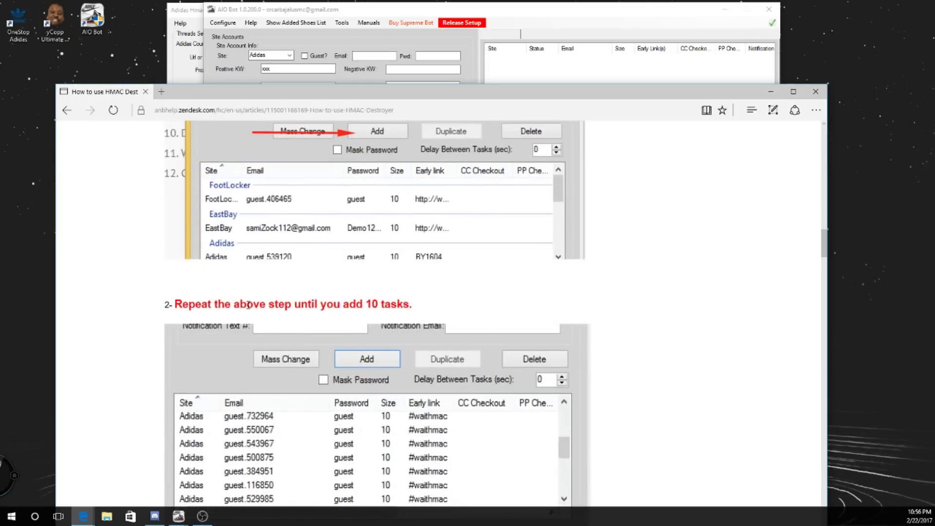
pyautogui.scroll(2, 249, 305)
pyautogui.scroll(3, 249, 304)
pyautogui.scroll(-3, 264, 277)
pyautogui.scroll(-2, 269, 258)
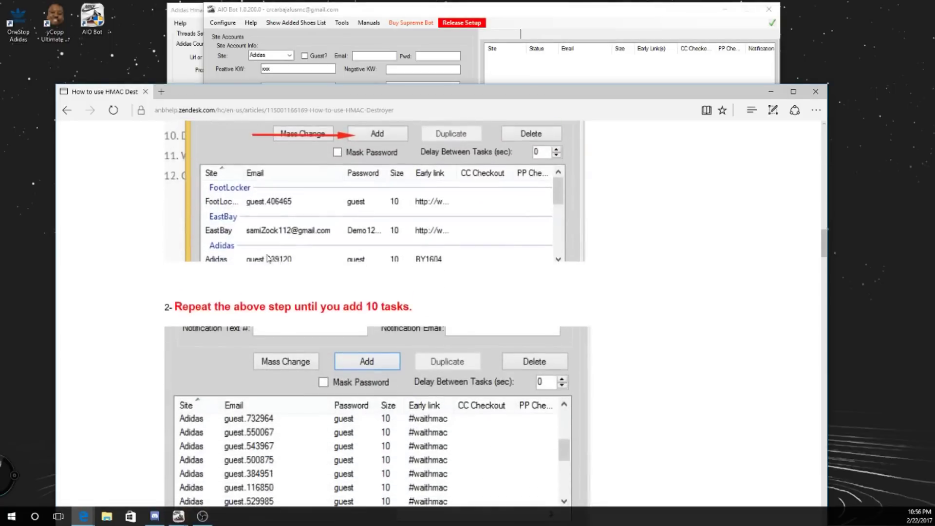
pyautogui.scroll(5, 268, 259)
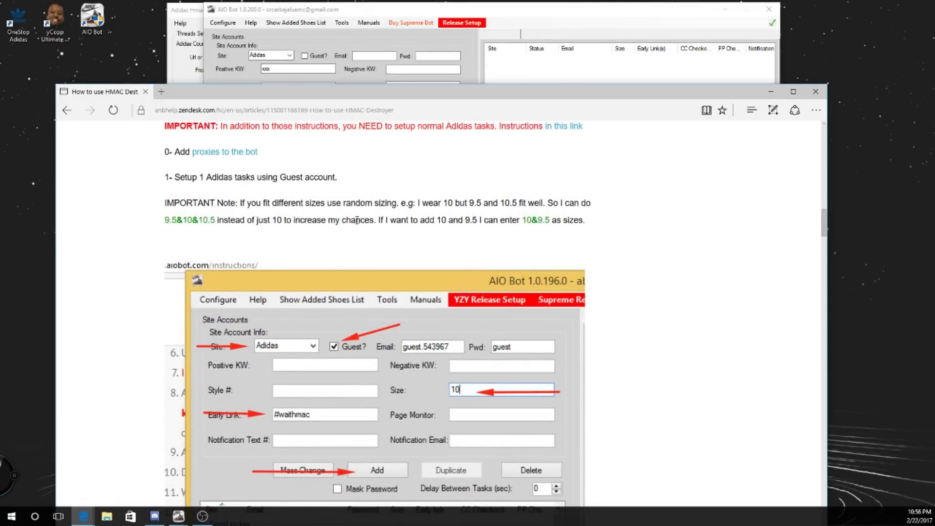
pyautogui.scroll(-4, 355, 220)
pyautogui.scroll(-3, 348, 244)
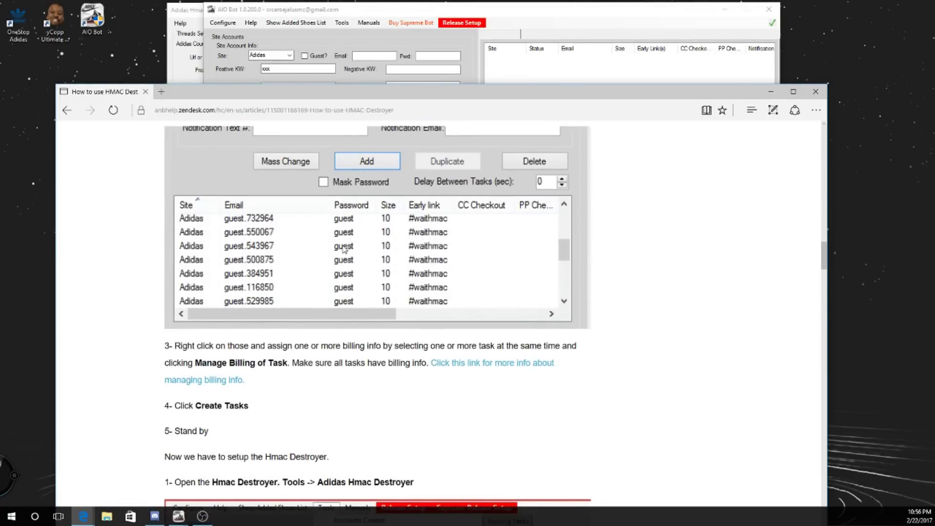
pyautogui.scroll(-2, 339, 256)
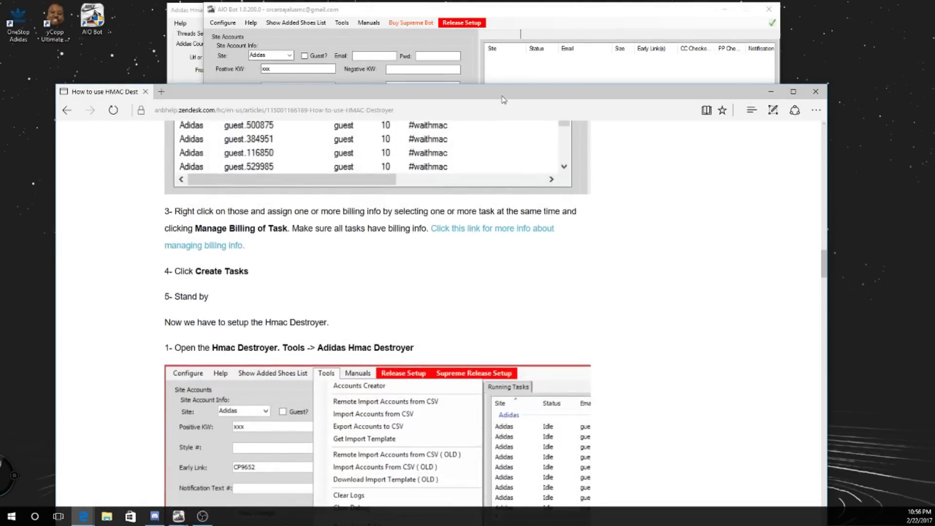
pyautogui.moveTo(503, 99); pyautogui.dragTo(465, 430)
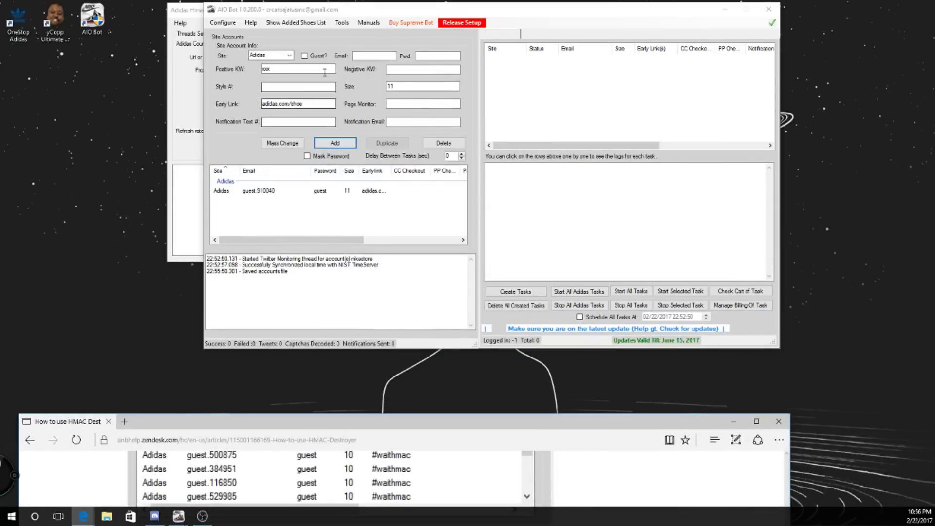
# Add a second and third Adidas guest task and bring up billing actions for all three rows
pyautogui.click(320, 58)
pyautogui.press('Return')
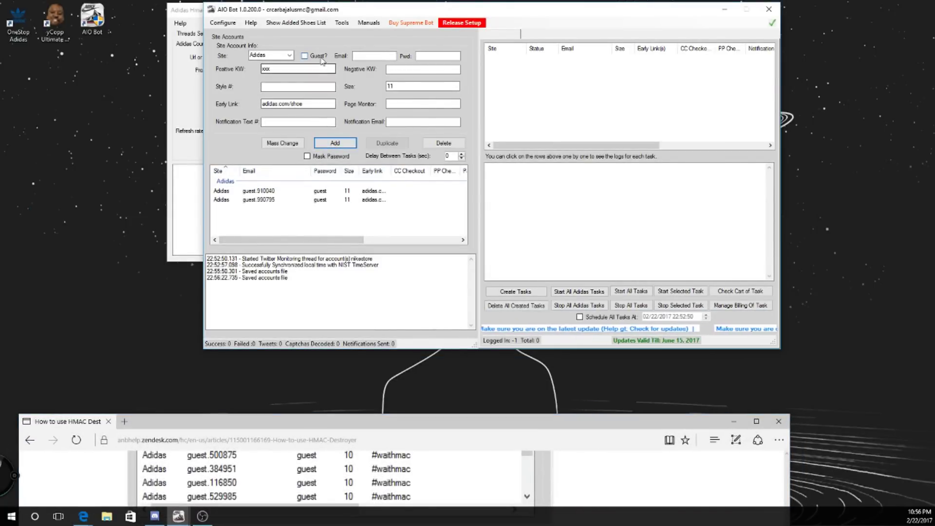
pyautogui.click(320, 57)
pyautogui.press('Return')
pyautogui.click(312, 218)
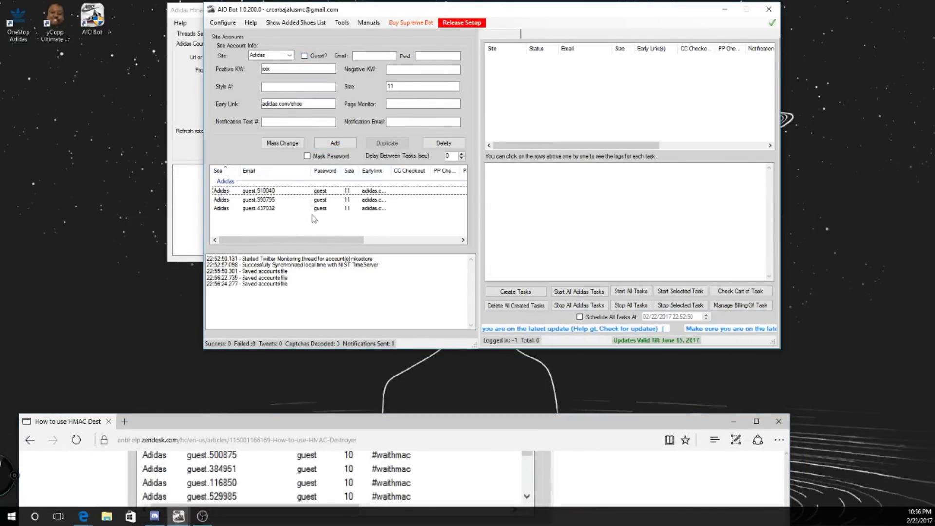
pyautogui.rightClick(322, 207)
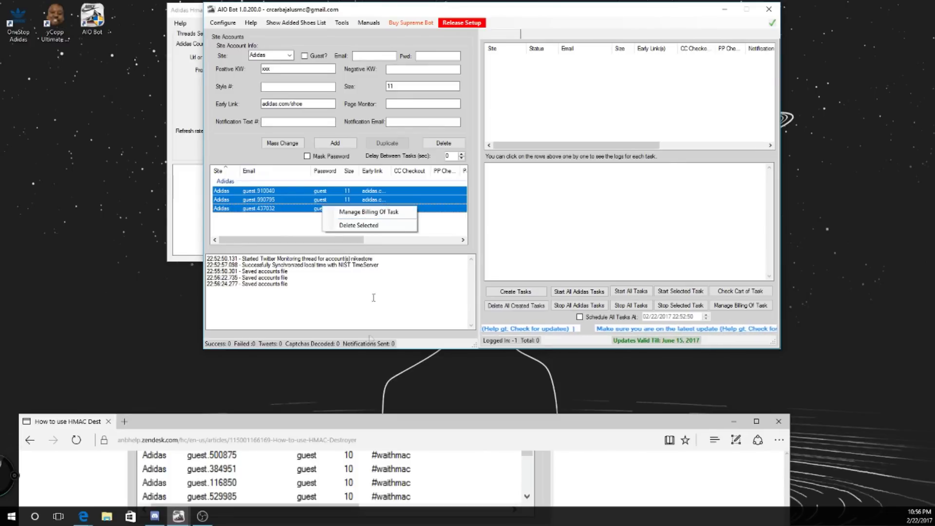
# Reread the article, minimize AIO Bot to show Hmac Destroyer, then restore the bot window
pyautogui.moveTo(351, 427); pyautogui.dragTo(374, 239)
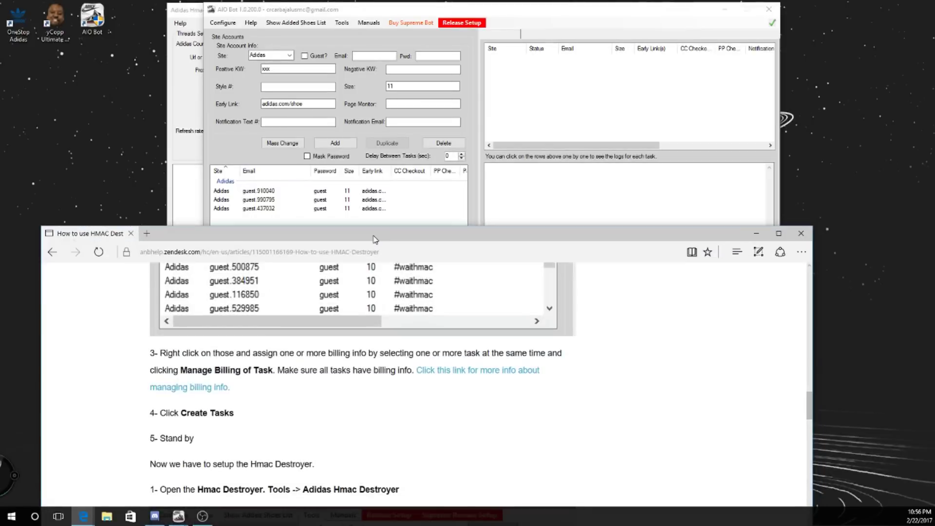
pyautogui.moveTo(374, 239); pyautogui.dragTo(386, 286)
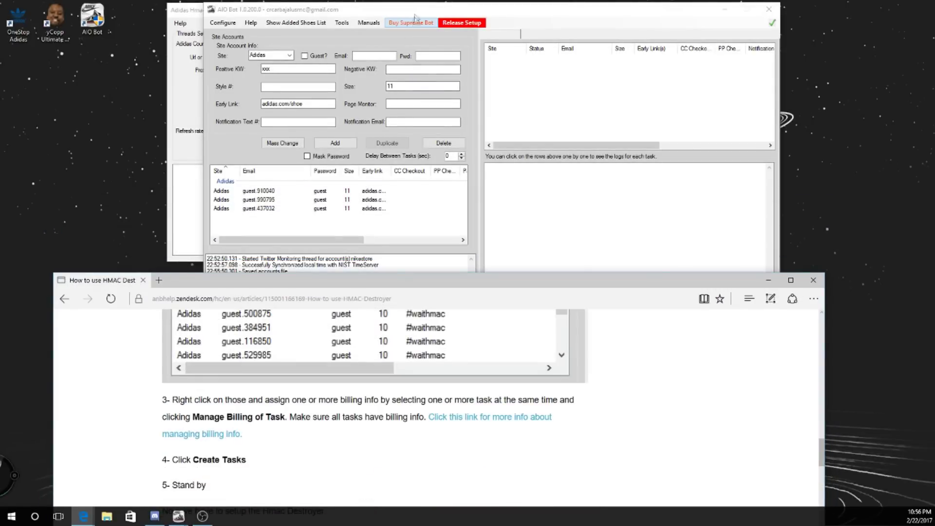
pyautogui.click(725, 9)
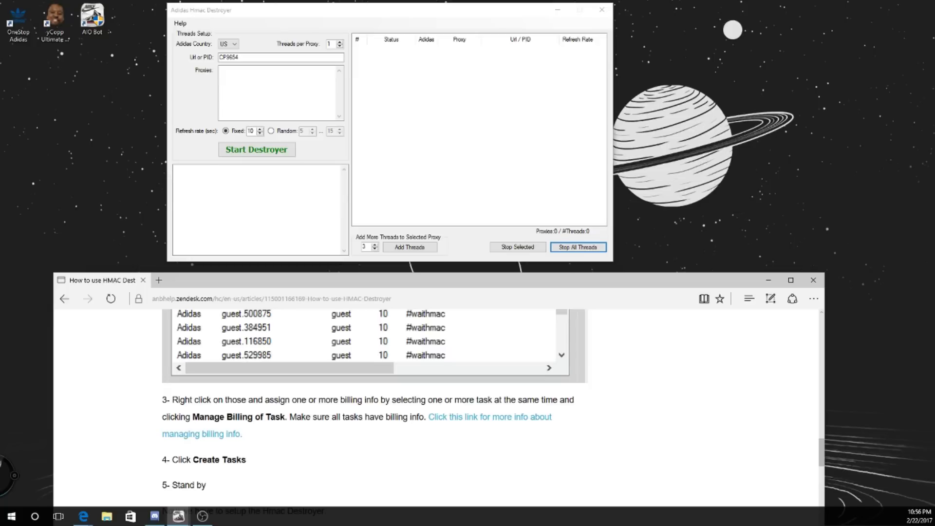
pyautogui.click(203, 517)
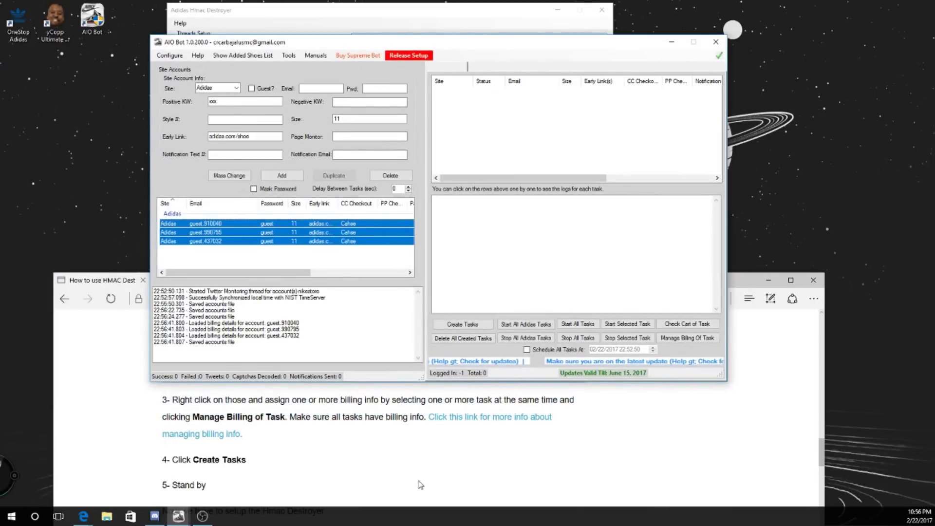
# Create running tasks from the three billed guest tasks and select all three running rows
pyautogui.click(392, 440)
pyautogui.moveTo(414, 286)
pyautogui.mouseDown()
pyautogui.moveTo(441, 101)
pyautogui.moveTo(392, 407)
pyautogui.mouseUp()
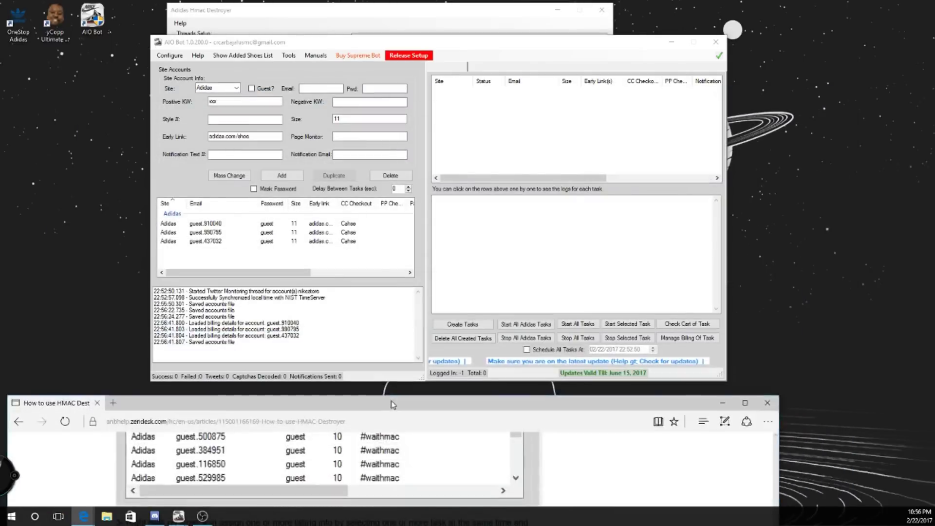
pyautogui.click(462, 324)
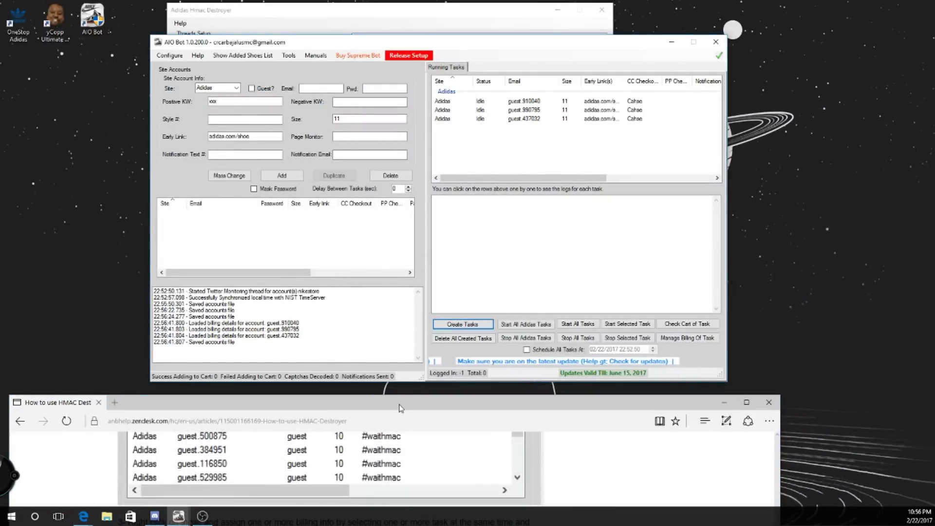
pyautogui.moveTo(402, 397); pyautogui.dragTo(471, 91)
pyautogui.scroll(4, 450, 249)
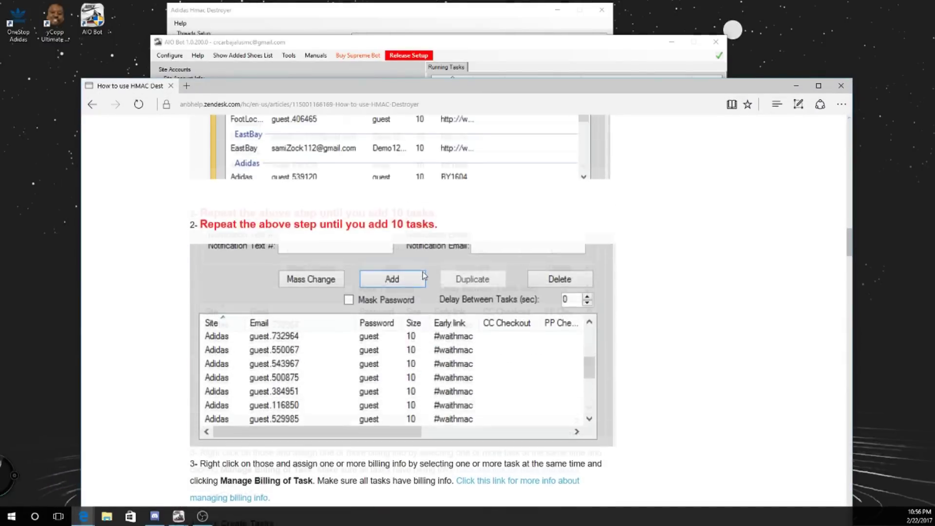
pyautogui.scroll(3, 455, 349)
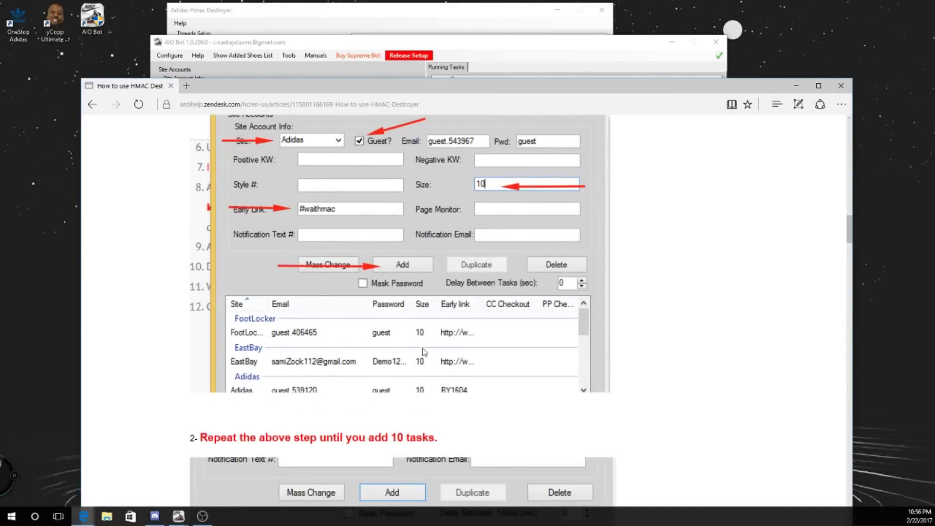
pyautogui.scroll(1, 425, 352)
pyautogui.moveTo(504, 88); pyautogui.dragTo(496, 332)
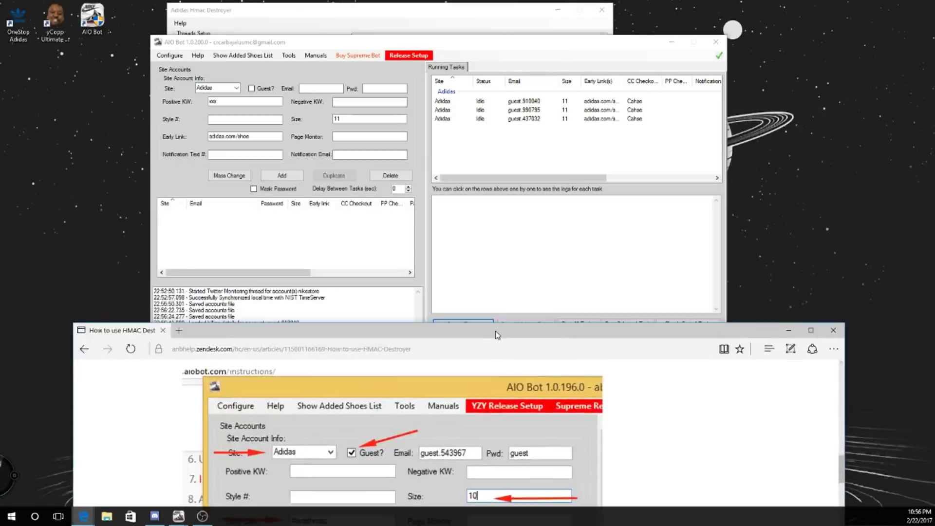
pyautogui.click(497, 106)
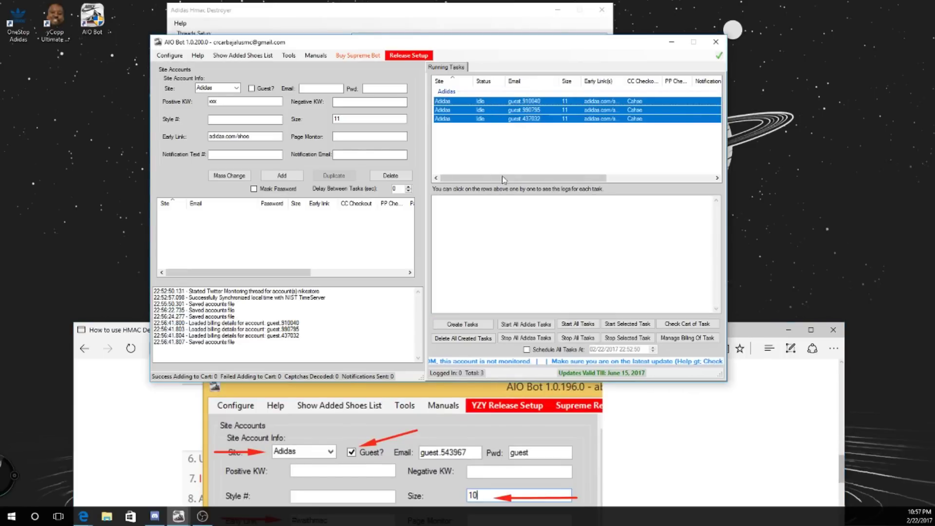
# Delete the three running tasks and select the early link text to replace it with #waithmac
pyautogui.rightClick(519, 111)
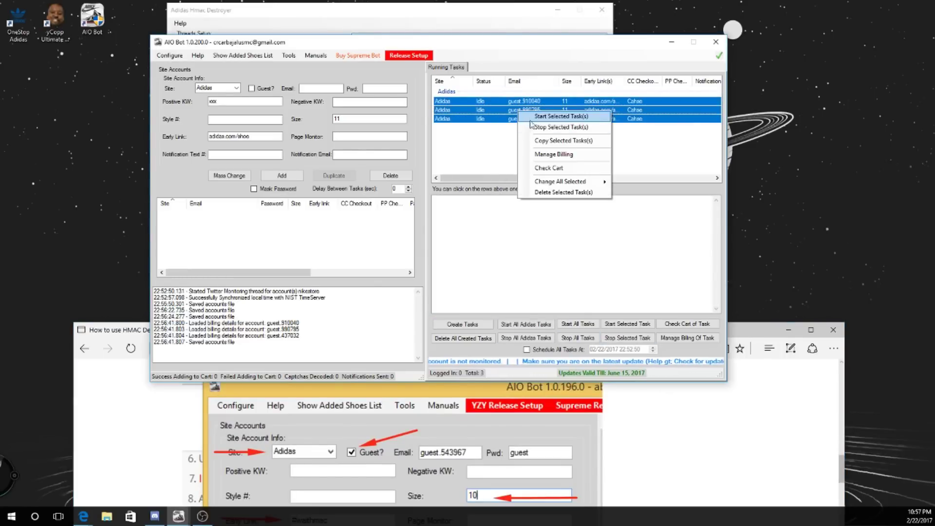
pyautogui.click(556, 192)
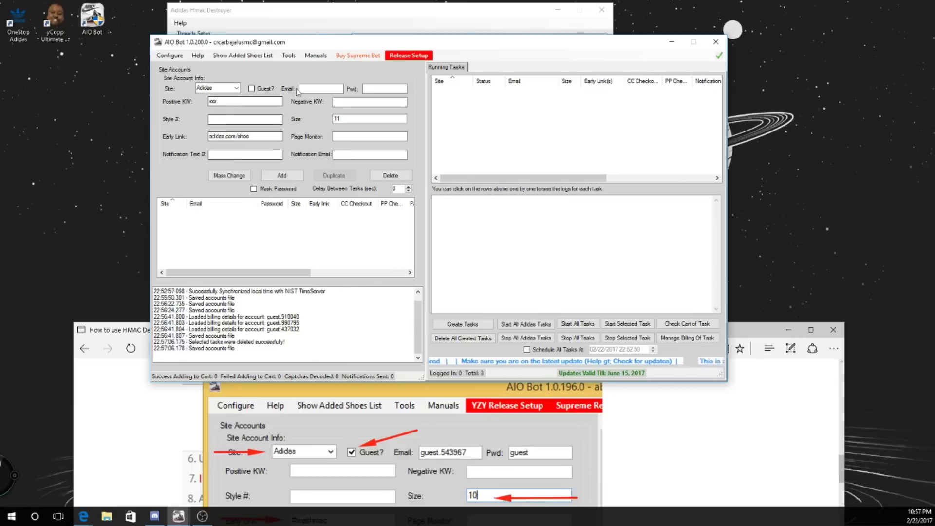
pyautogui.click(252, 87)
pyautogui.moveTo(253, 136); pyautogui.dragTo(199, 139)
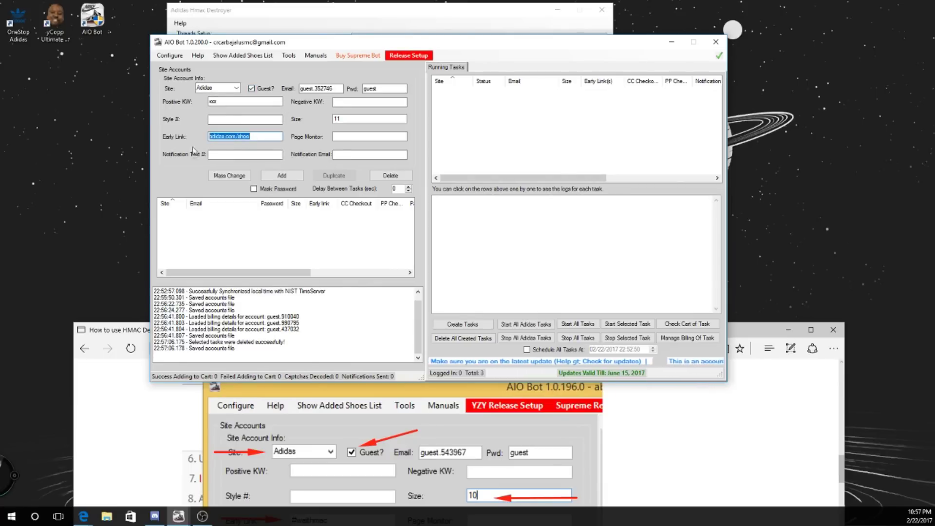
pyautogui.moveTo(121, 330)
pyautogui.mouseDown()
pyautogui.moveTo(117, 264)
pyautogui.moveTo(371, 41)
pyautogui.mouseUp()
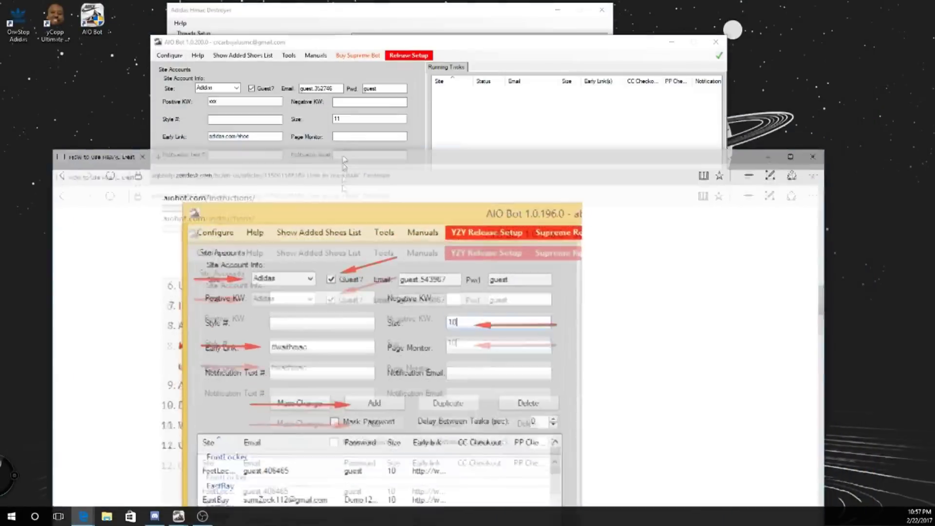
pyautogui.moveTo(391, 10); pyautogui.dragTo(341, 211)
pyautogui.scroll(-1, 343, 314)
pyautogui.click(243, 137)
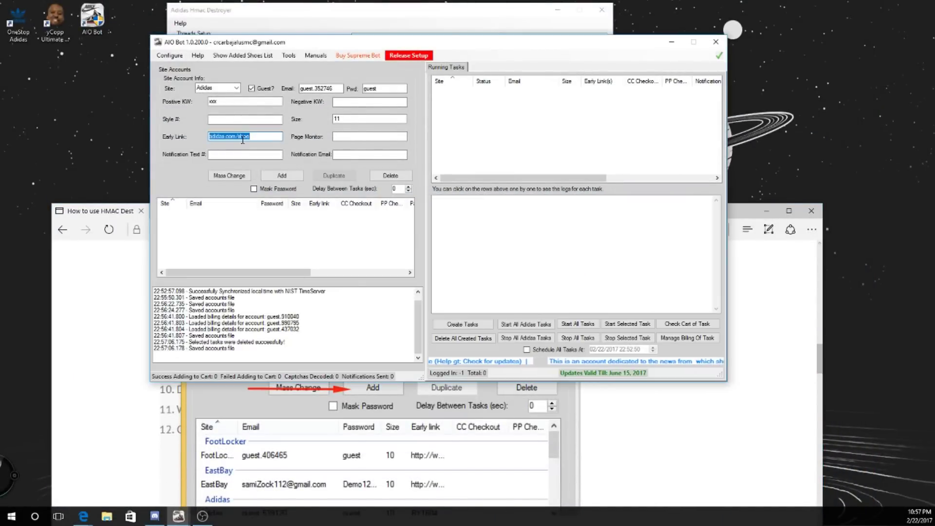
pyautogui.write('#waithmac')
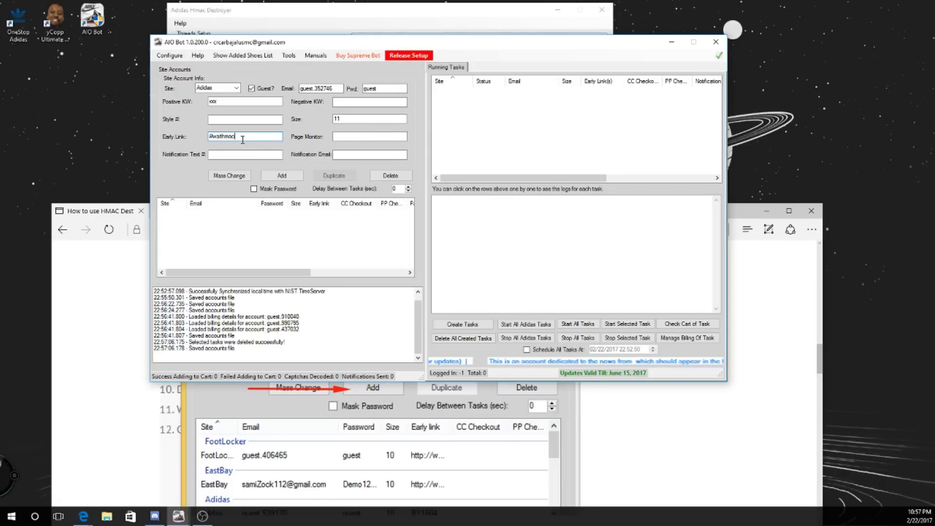
# Add three #waithmac guest tasks, create running tasks from them, and bring the article forward
pyautogui.click(285, 177)
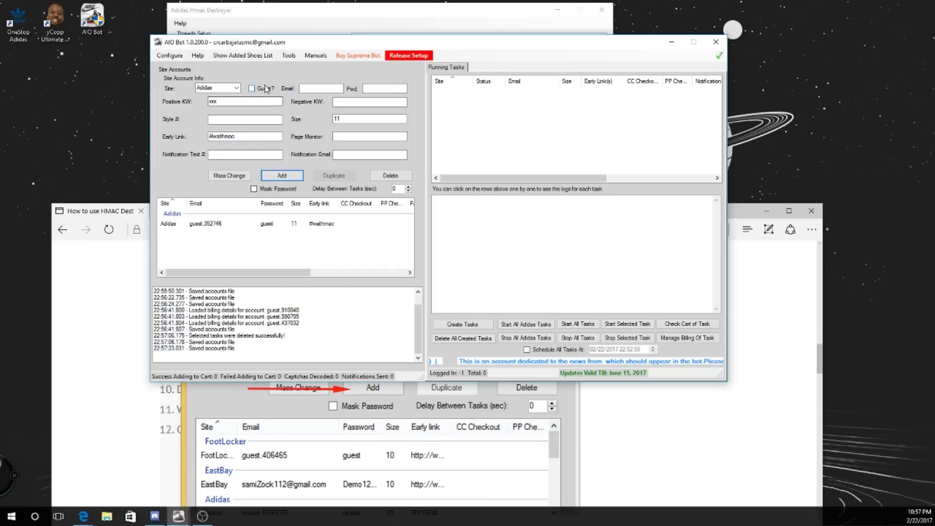
pyautogui.click(252, 88)
pyautogui.click(282, 176)
pyautogui.click(252, 88)
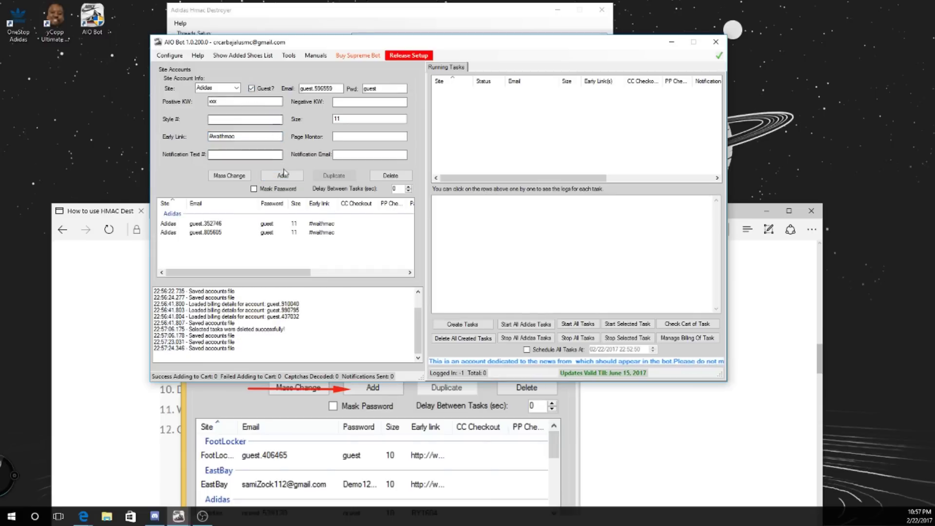
pyautogui.click(282, 175)
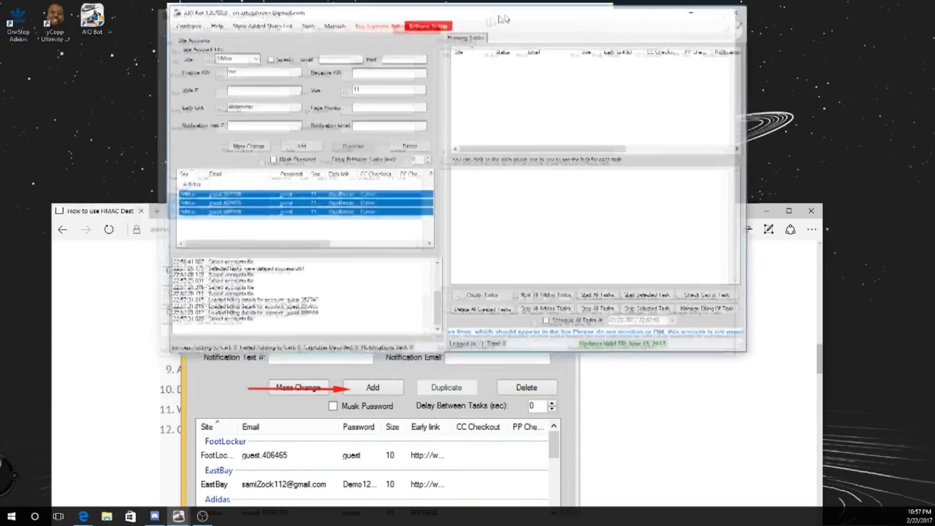
pyautogui.click(474, 294)
pyautogui.click(384, 387)
pyautogui.scroll(1, 339, 368)
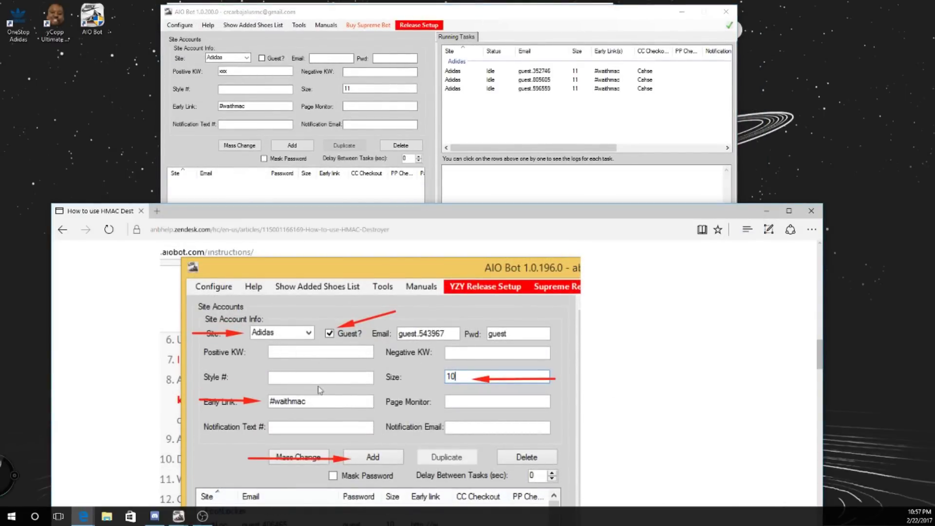
pyautogui.scroll(-1, 350, 392)
pyautogui.scroll(-1, 373, 402)
pyautogui.scroll(-3, 387, 421)
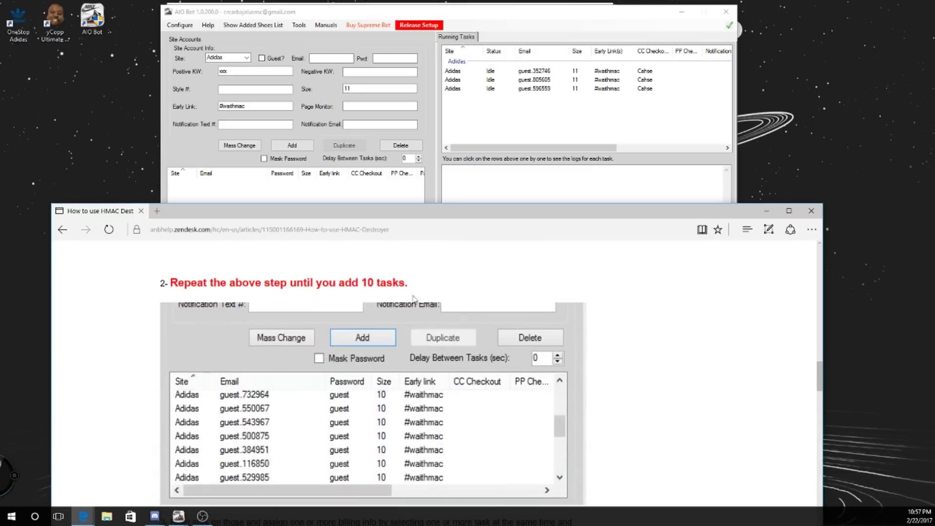
pyautogui.scroll(-2, 320, 327)
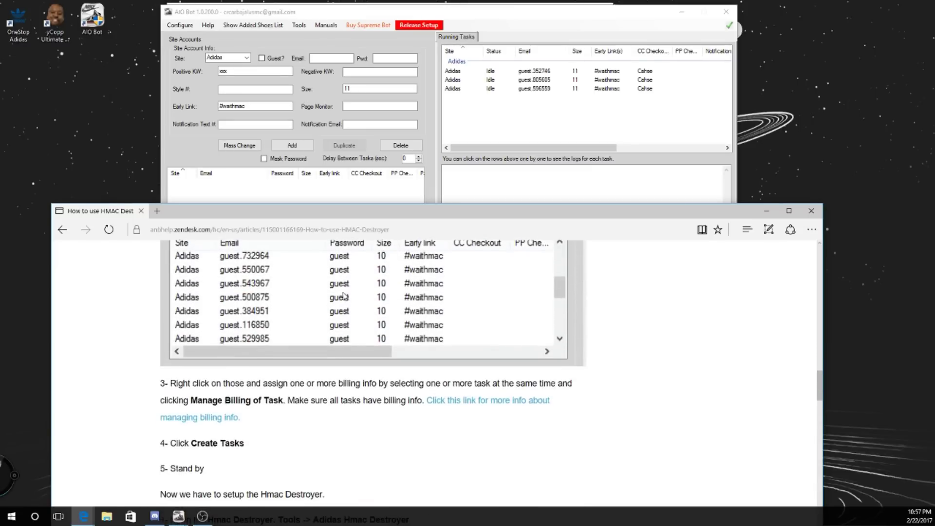
pyautogui.scroll(-1, 343, 299)
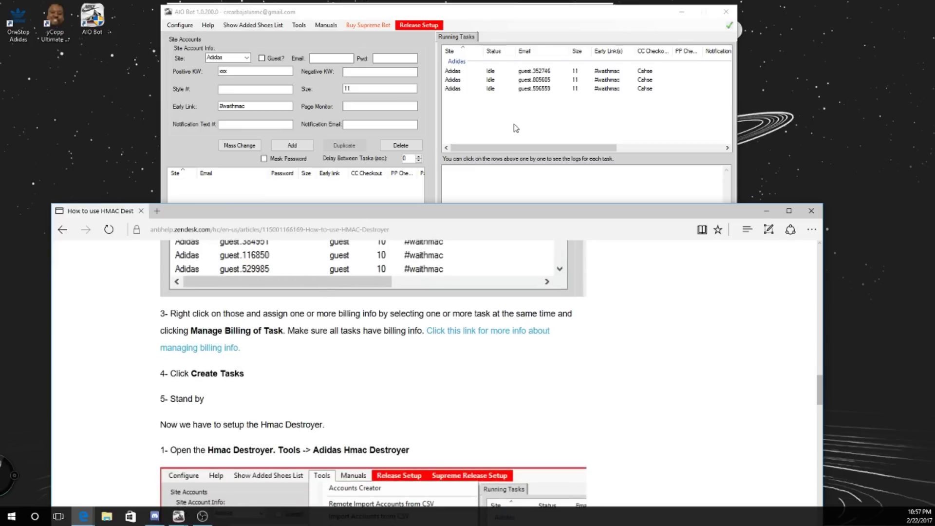
# Highlight the Stand by step, then bring AIO Bot forward with the Adidas Hmac Destroyer open
pyautogui.moveTo(163, 398); pyautogui.dragTo(236, 404)
pyautogui.scroll(-2, 181, 394)
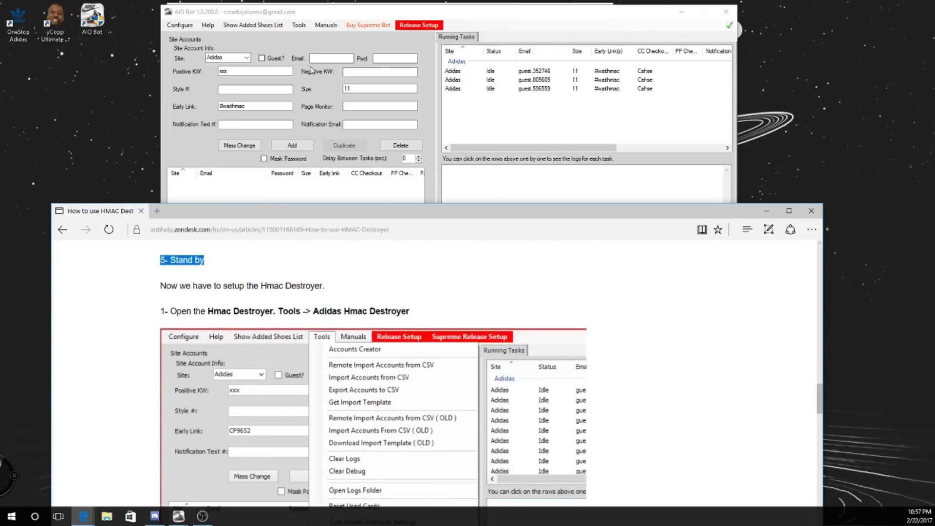
pyautogui.moveTo(329, 6); pyautogui.dragTo(387, 3)
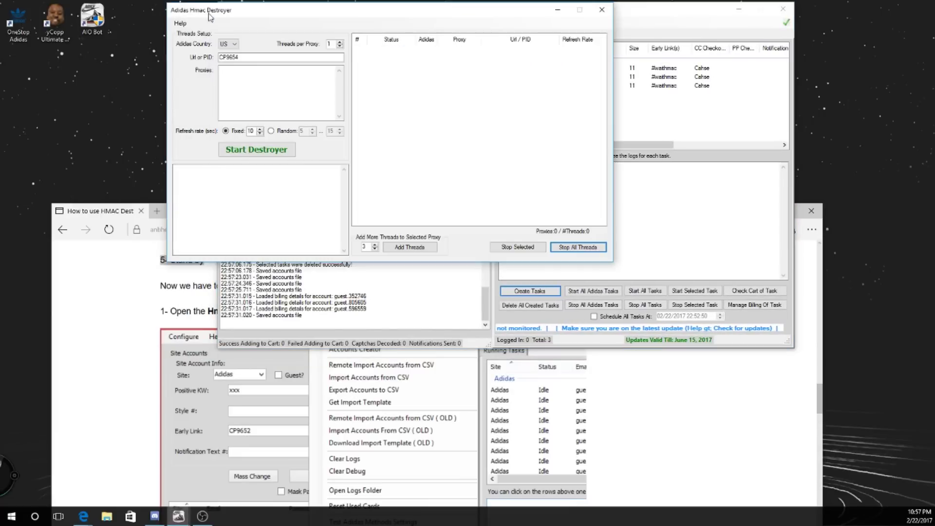
# Highlight the guide's destroyer-opening instruction, then review the Adidas country choices and keep US
pyautogui.moveTo(219, 14); pyautogui.dragTo(333, 15)
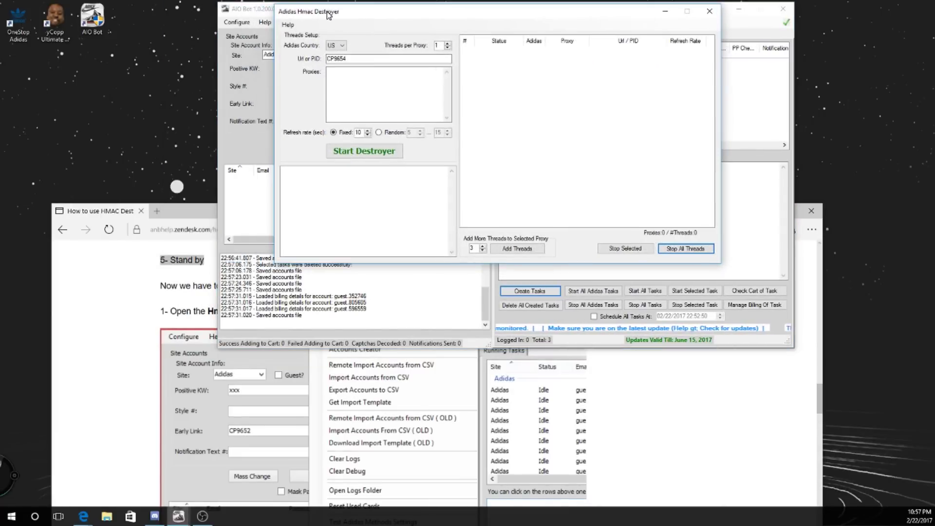
pyautogui.click(123, 390)
pyautogui.moveTo(207, 312); pyautogui.dragTo(310, 308)
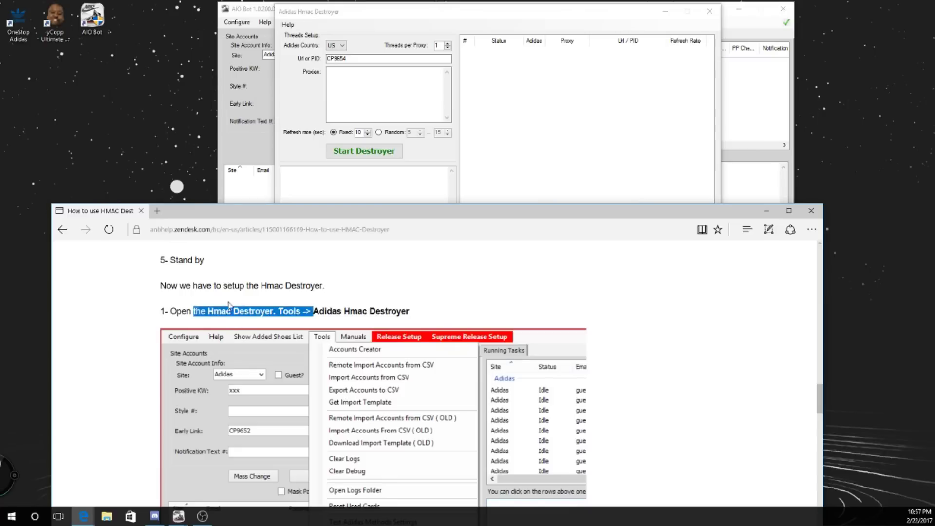
pyautogui.moveTo(206, 311); pyautogui.dragTo(409, 312)
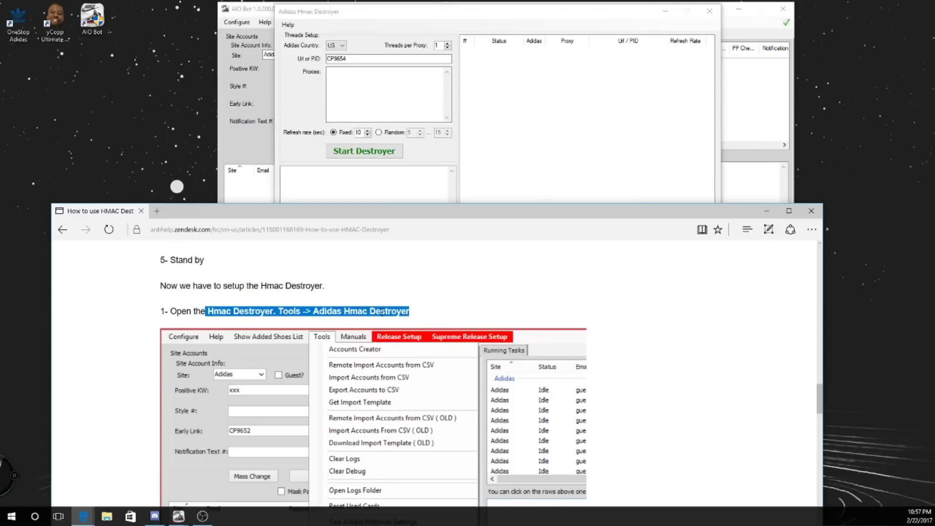
pyautogui.scroll(-4, 397, 311)
pyautogui.scroll(3, 406, 343)
pyautogui.scroll(-1, 412, 374)
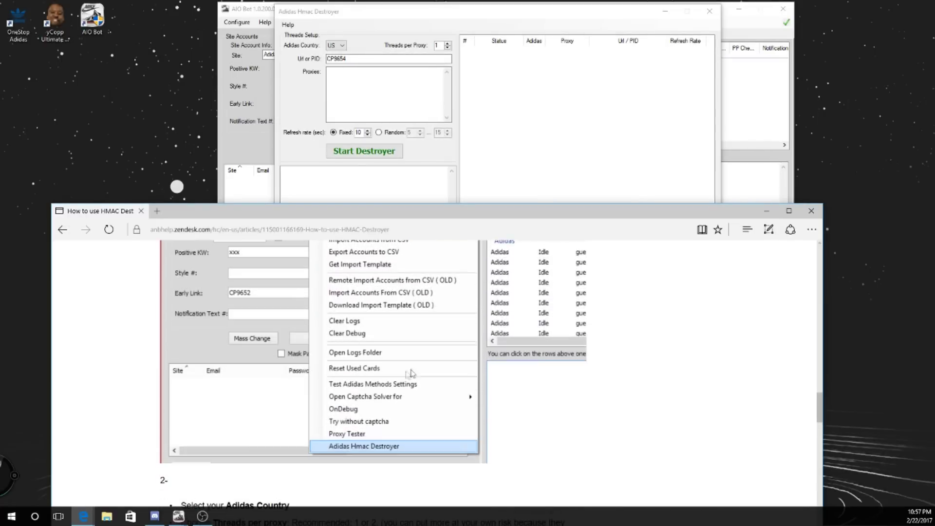
pyautogui.scroll(-3, 379, 448)
pyautogui.scroll(-1, 417, 381)
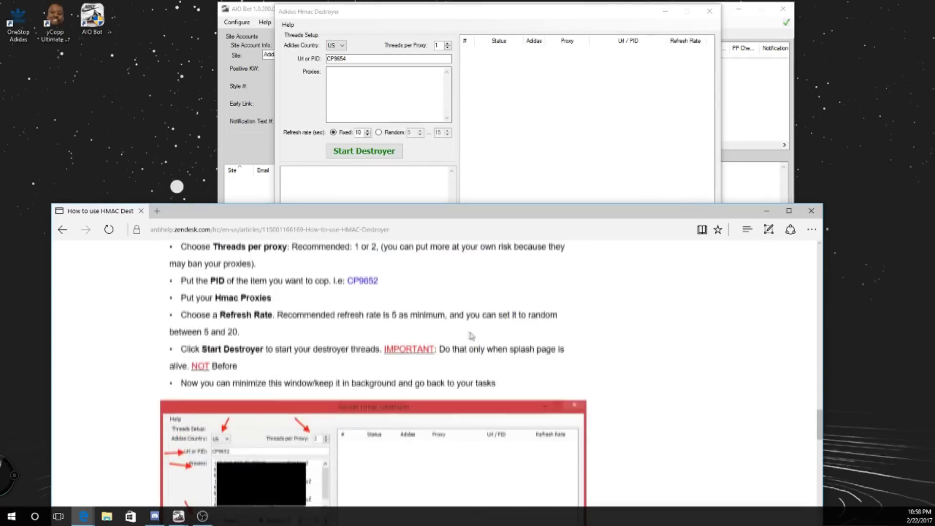
pyautogui.scroll(1, 438, 351)
pyautogui.click(503, 121)
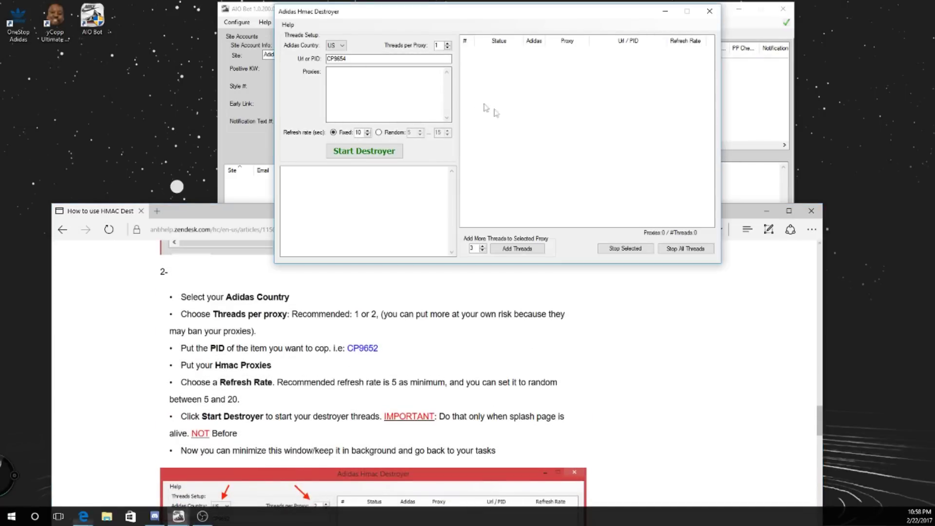
pyautogui.click(347, 45)
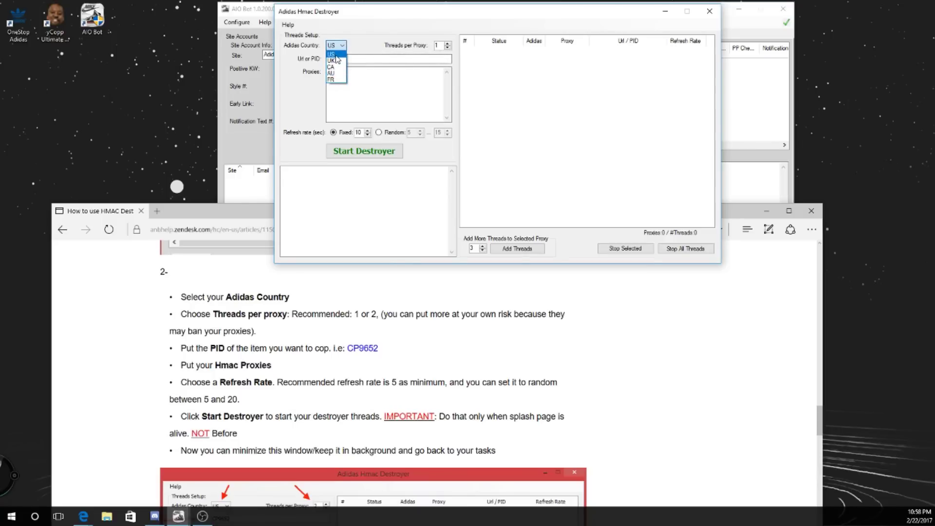
pyautogui.click(333, 54)
# Highlight the article's Threads per proxy recommendation and its proxy-ban warning
pyautogui.click(285, 330)
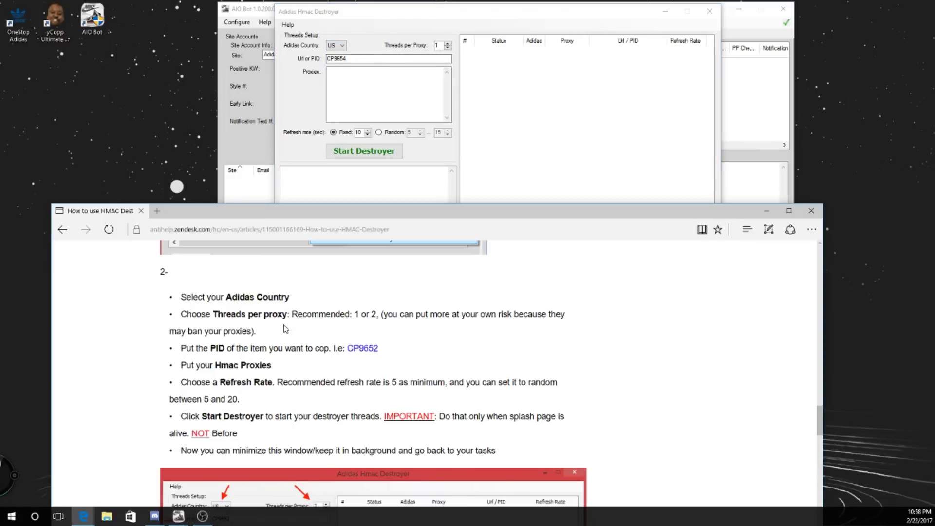
pyautogui.moveTo(198, 313)
pyautogui.mouseDown()
pyautogui.moveTo(316, 331)
pyautogui.moveTo(515, 323)
pyautogui.mouseUp()
pyautogui.click(352, 319)
pyautogui.click(513, 325)
pyautogui.moveTo(188, 332)
pyautogui.mouseDown()
pyautogui.moveTo(252, 331)
pyautogui.moveTo(261, 316)
pyautogui.moveTo(431, 330)
pyautogui.mouseUp()
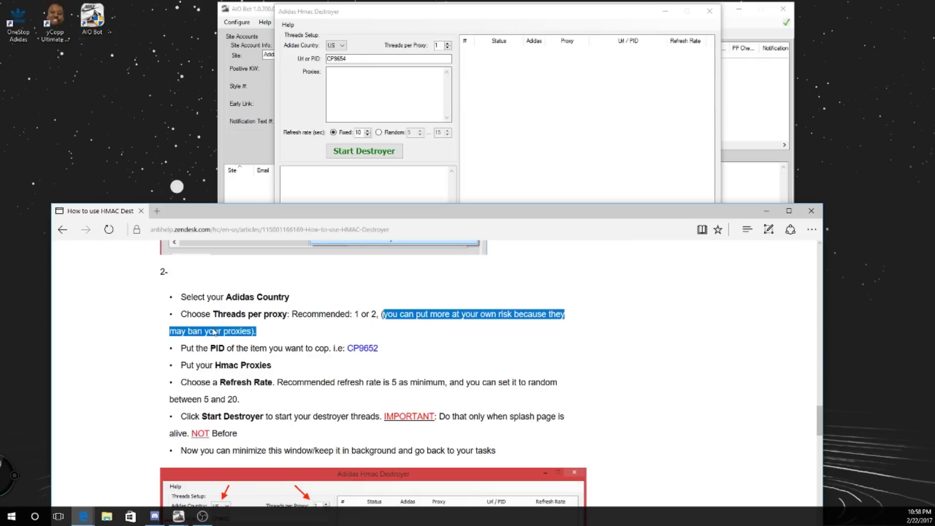
pyautogui.scroll(-1, 248, 333)
pyautogui.scroll(1, 266, 331)
pyautogui.scroll(1, 329, 349)
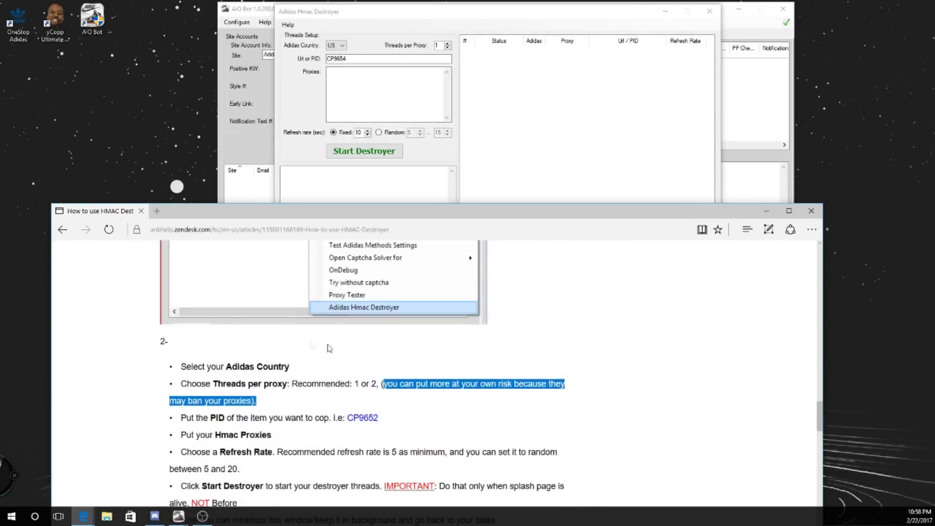
pyautogui.scroll(-1, 327, 348)
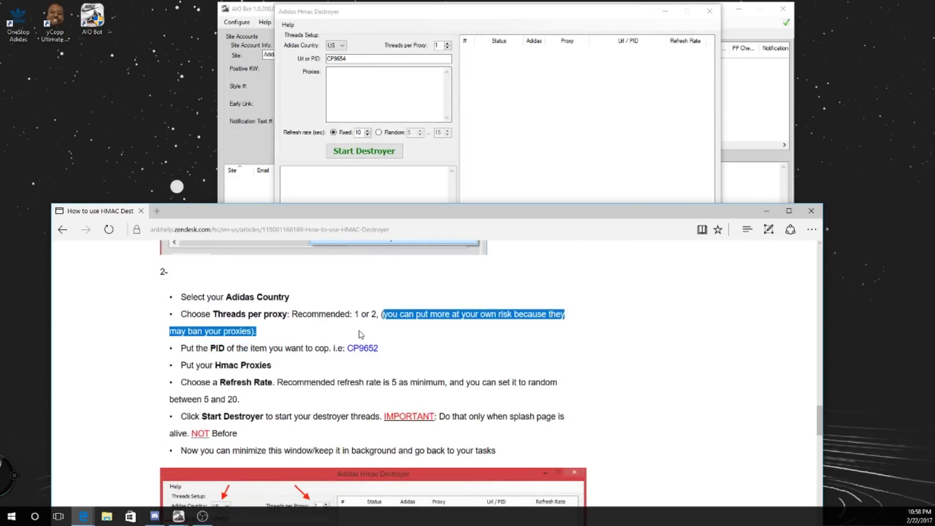
# Set 2 threads per proxy, enter two proxy addresses, and lower the fixed refresh rate to 5 seconds
pyautogui.click(447, 43)
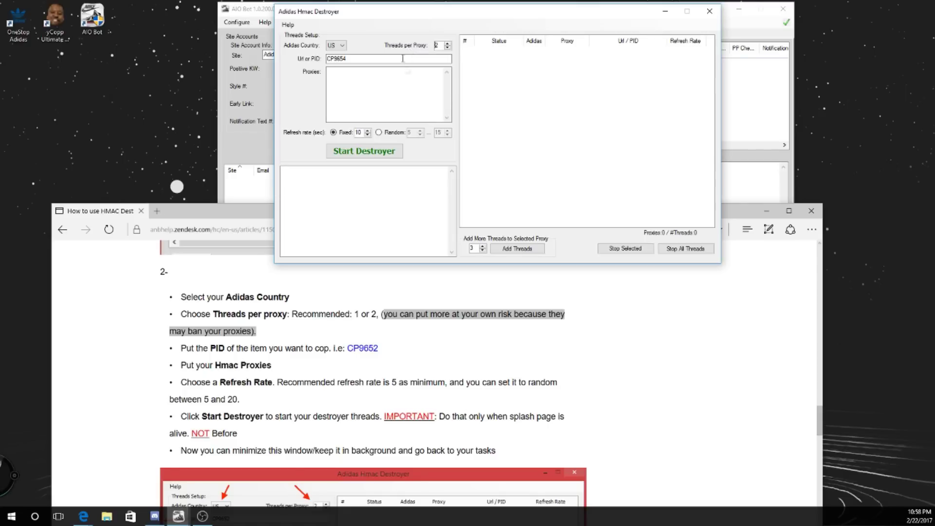
pyautogui.click(390, 100)
pyautogui.write('.21 121')
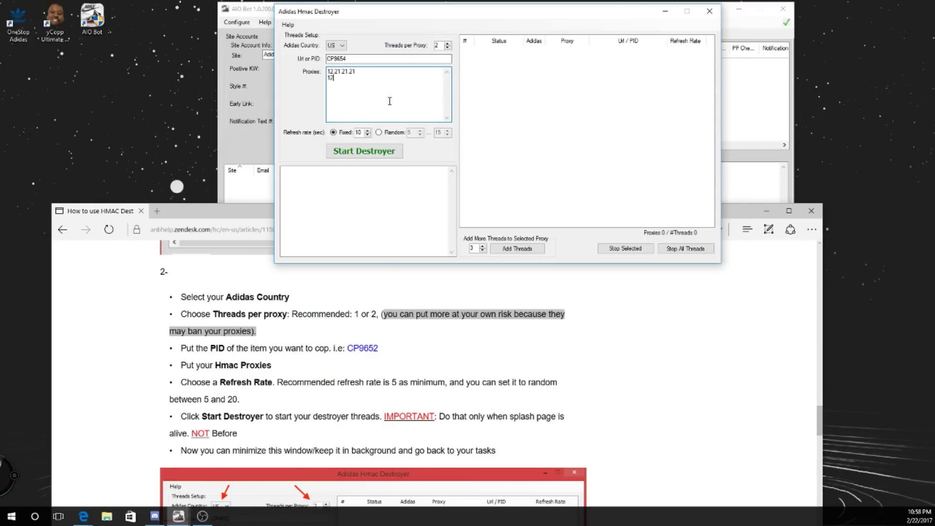
pyautogui.write('.215.1')
pyautogui.write('26.654')
pyautogui.click(367, 135)
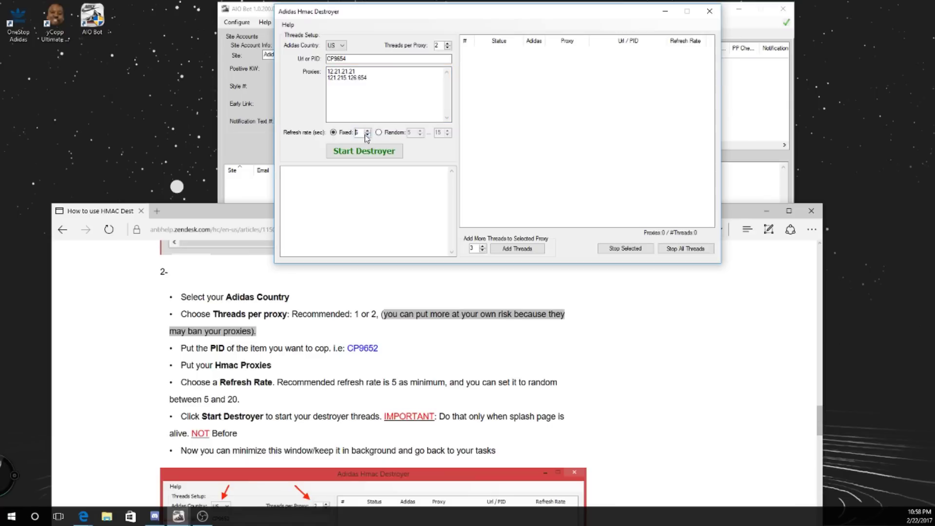
pyautogui.click(367, 136)
# Highlight the Start Destroyer and splash-page notes, then bring the Hmac Destroyer window to the front
pyautogui.click(214, 426)
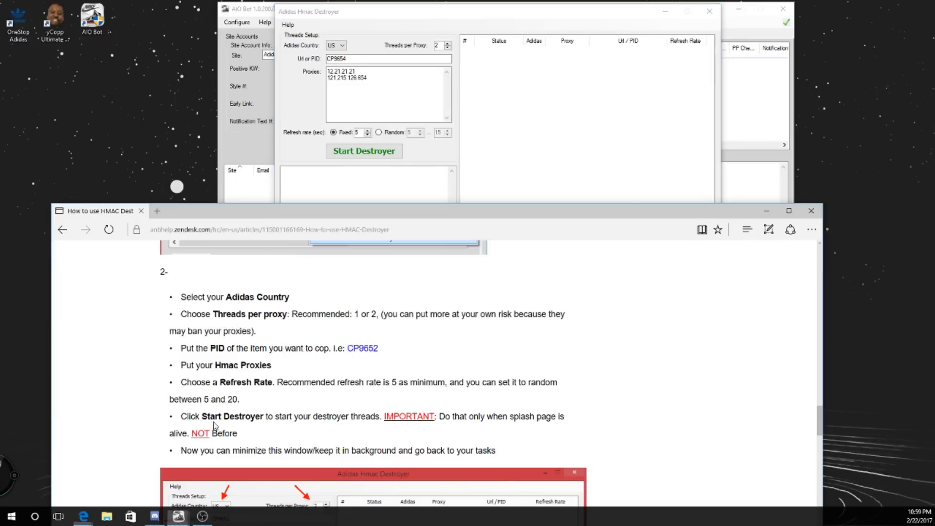
pyautogui.moveTo(202, 416); pyautogui.dragTo(380, 417)
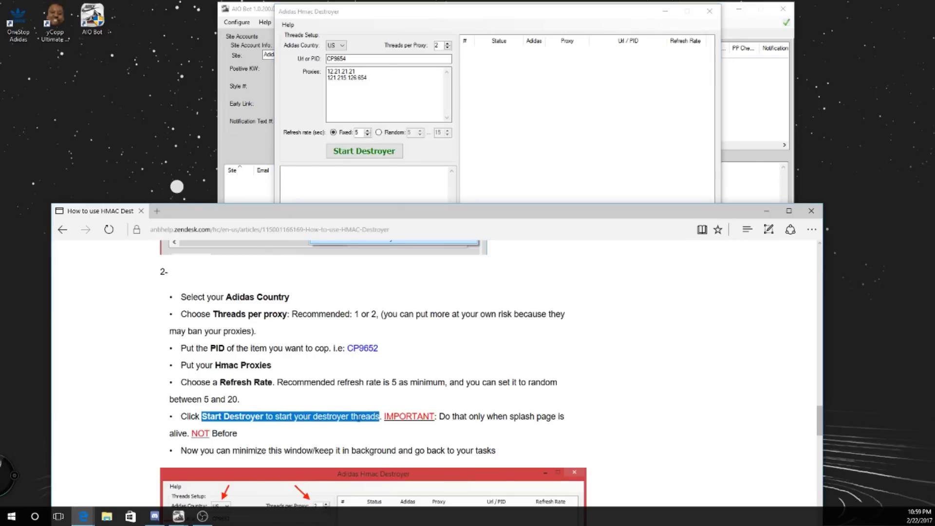
pyautogui.scroll(-1, 508, 337)
pyautogui.moveTo(439, 347); pyautogui.dragTo(553, 355)
pyautogui.click(237, 363)
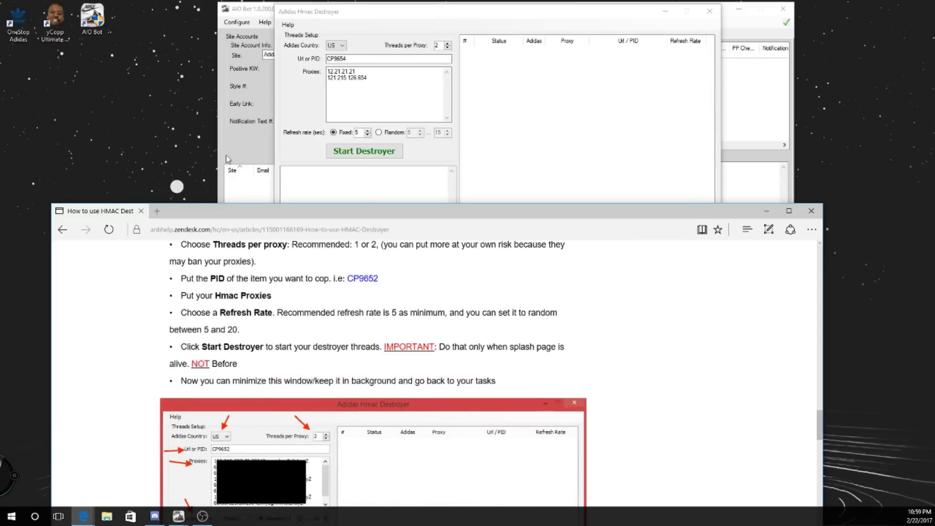
pyautogui.click(279, 154)
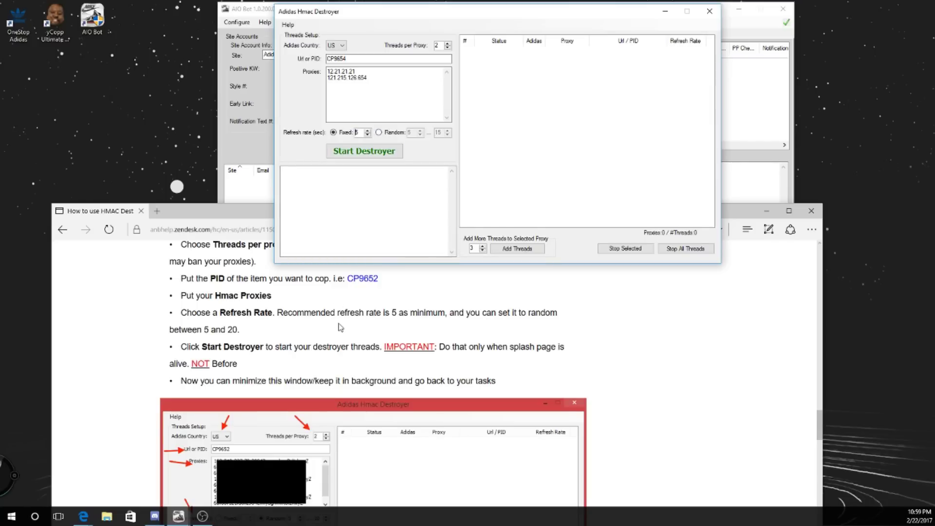
pyautogui.scroll(-2, 303, 331)
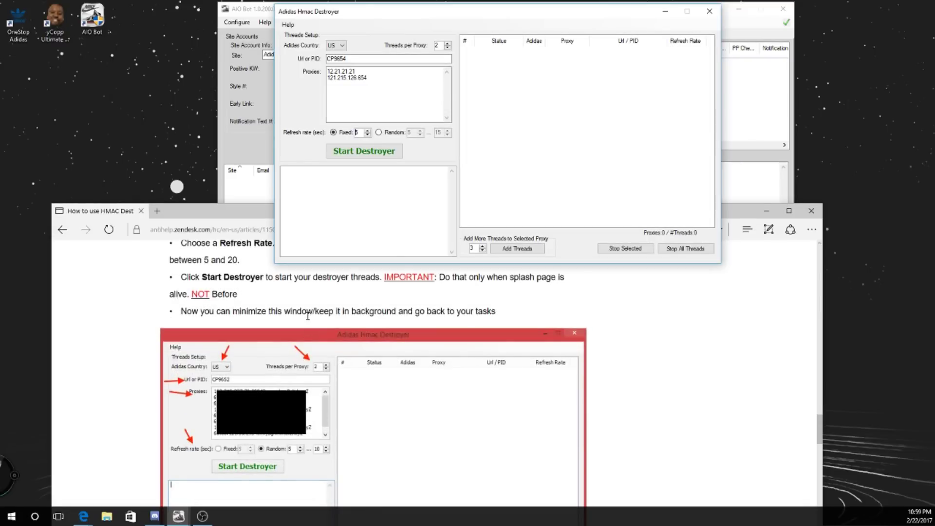
# Read the article's task steps in Zendesk, checking them against the AIO Bot window
pyautogui.moveTo(517, 14)
pyautogui.mouseDown()
pyautogui.moveTo(216, 130)
pyautogui.moveTo(581, 14)
pyautogui.mouseUp()
pyautogui.click(553, 322)
pyautogui.scroll(-4, 553, 321)
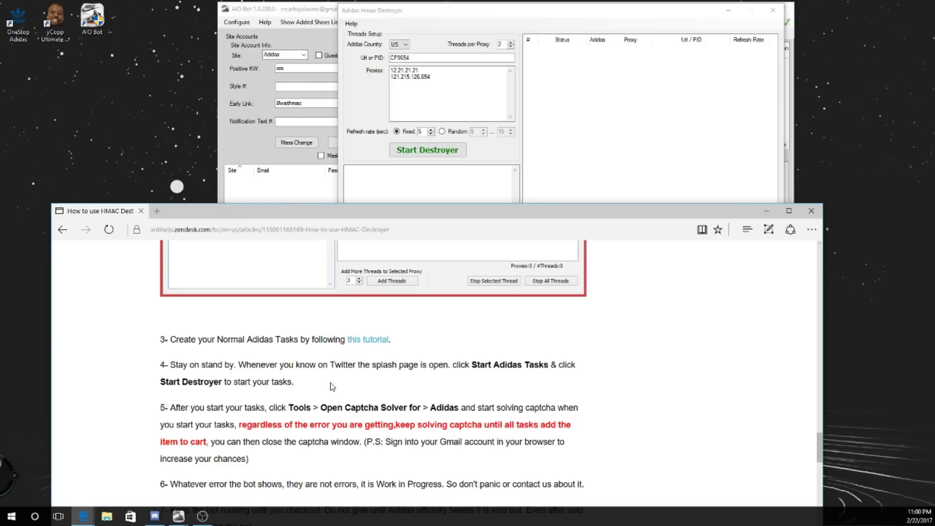
pyautogui.scroll(2, 357, 420)
pyautogui.scroll(5, 309, 372)
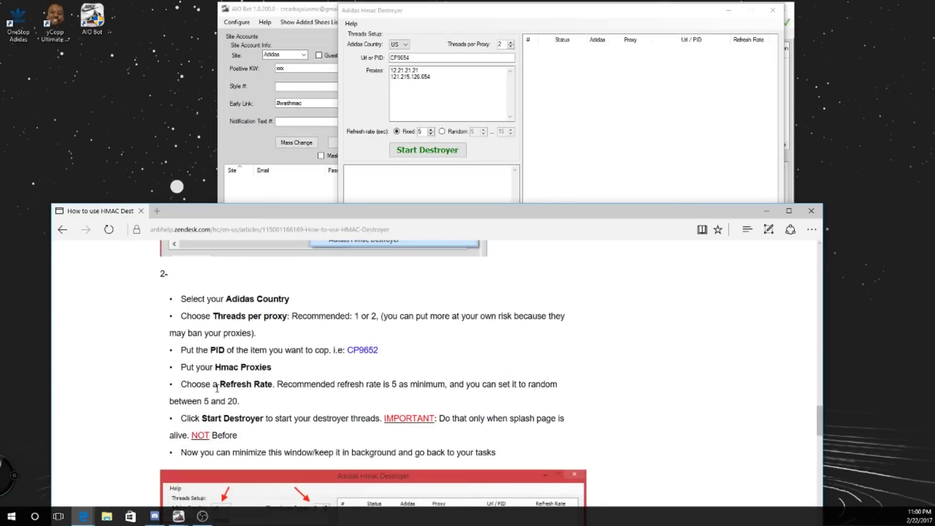
pyautogui.scroll(2, 188, 341)
pyautogui.scroll(-2, 185, 344)
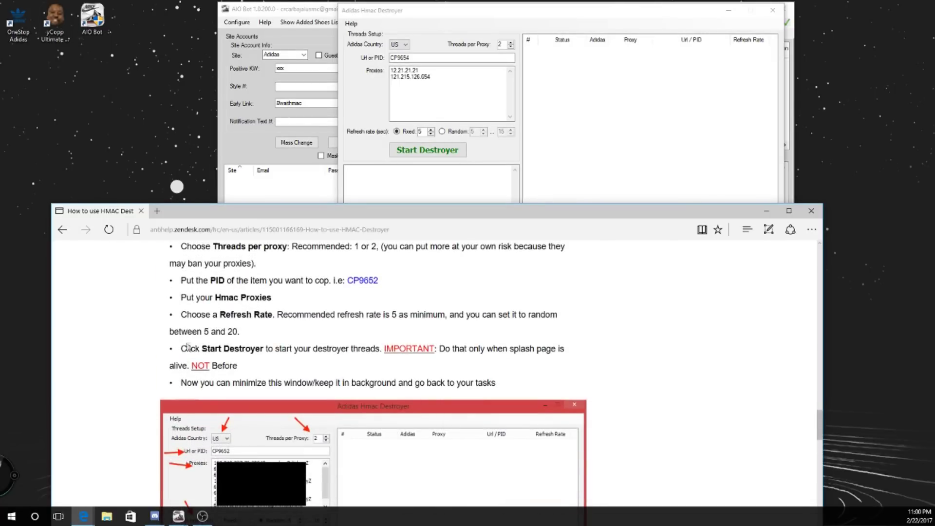
pyautogui.moveTo(189, 348); pyautogui.dragTo(223, 349)
pyautogui.scroll(-6, 293, 343)
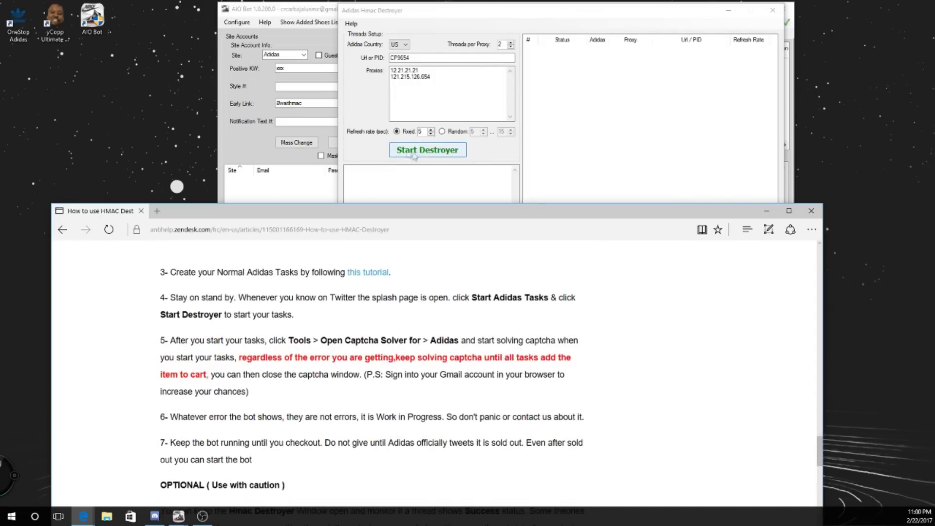
pyautogui.click(242, 155)
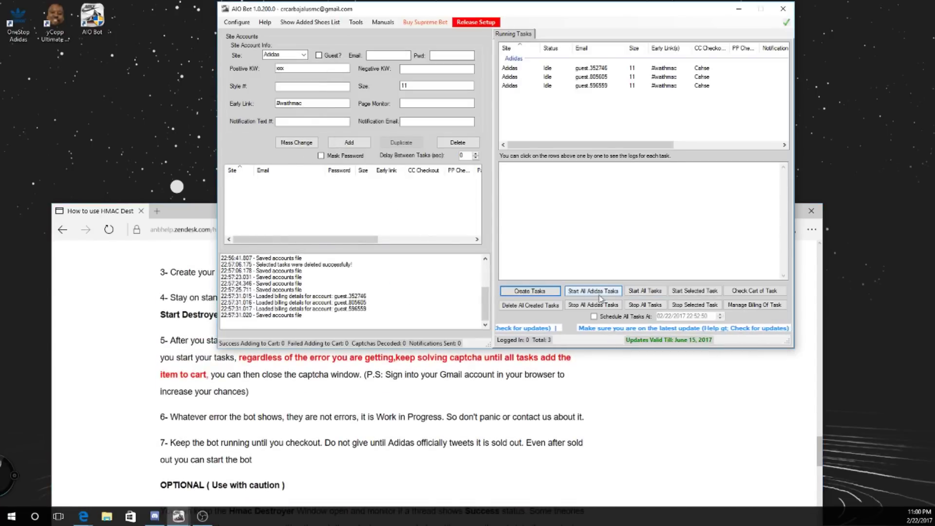
pyautogui.click(605, 412)
pyautogui.scroll(-1, 606, 411)
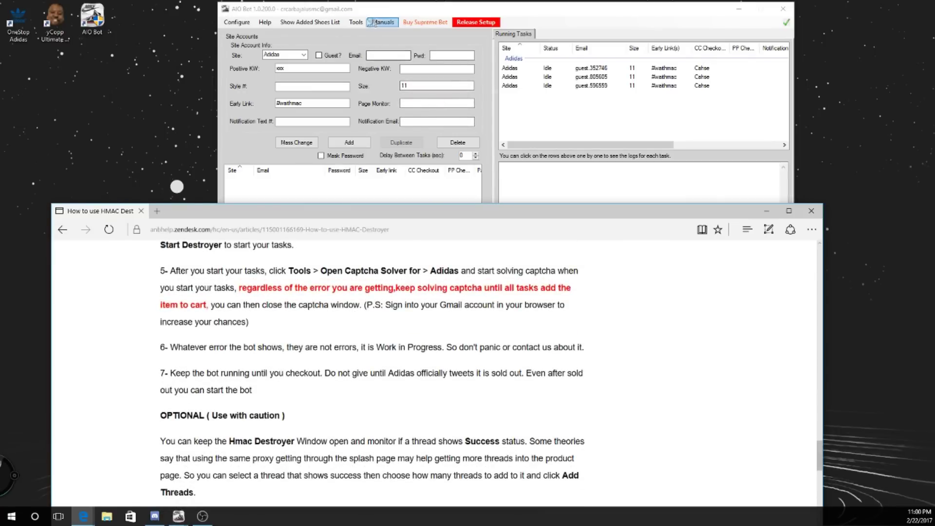
# Show Tools > Open Captcha Solver in AIO Bot, then read on to the FAQ, highlighting the keep-going-until-sold-out advice
pyautogui.click(351, 24)
pyautogui.click(351, 25)
pyautogui.moveTo(414, 182)
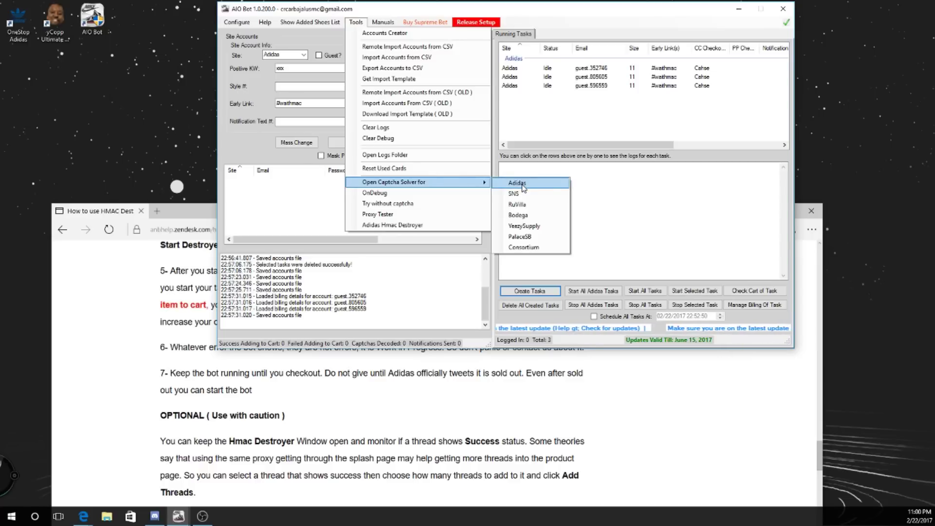
pyautogui.moveTo(416, 373); pyautogui.dragTo(253, 391)
pyautogui.click(420, 376)
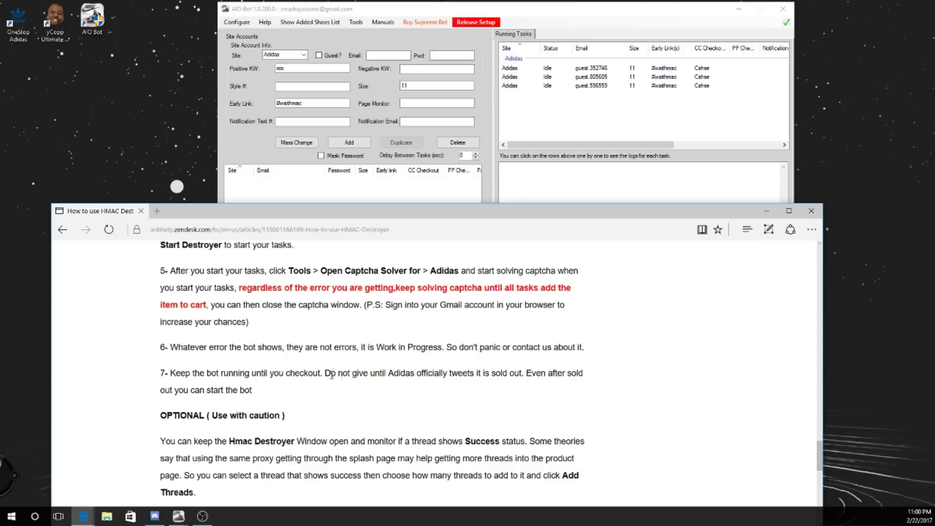
pyautogui.moveTo(325, 374); pyautogui.dragTo(522, 375)
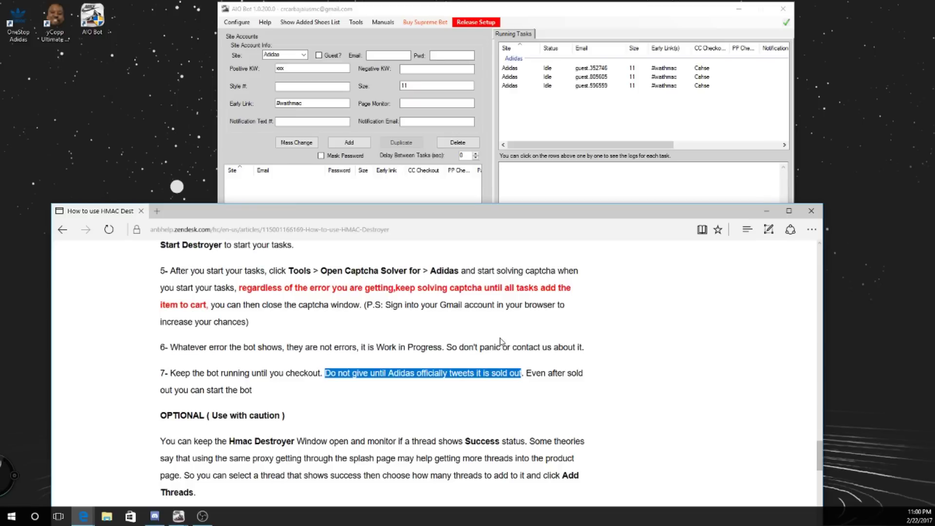
pyautogui.scroll(-3, 523, 435)
pyautogui.scroll(-3, 468, 427)
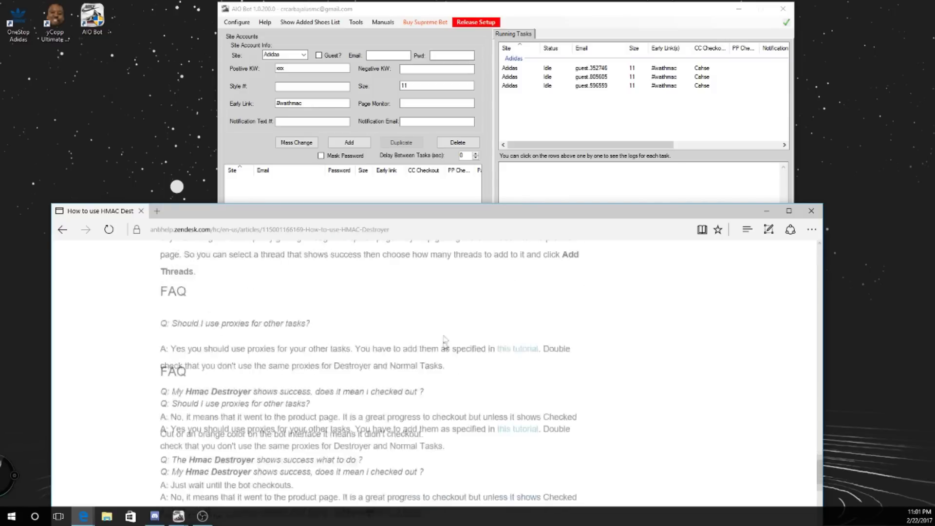
pyautogui.scroll(-3, 445, 343)
pyautogui.scroll(3, 288, 386)
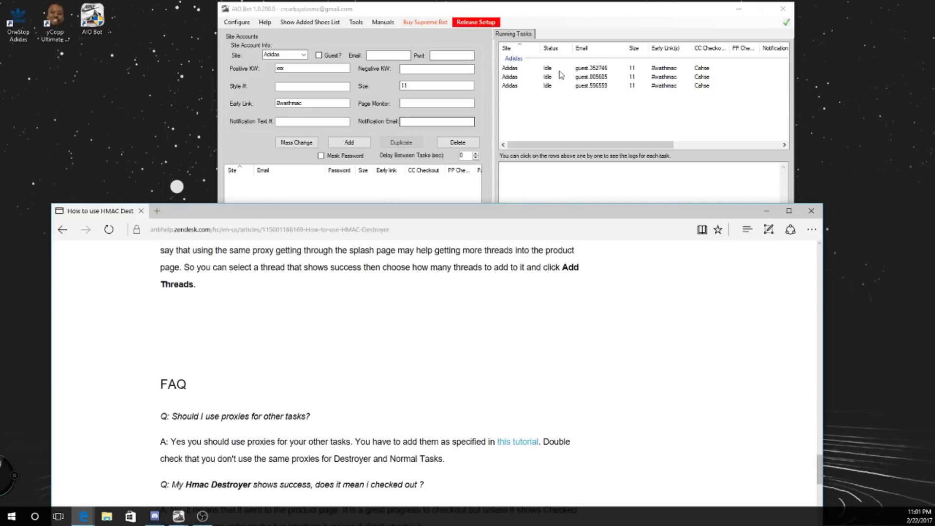
# Start the Hmac Destroyer and dismiss the proxy-format error
pyautogui.click(584, 14)
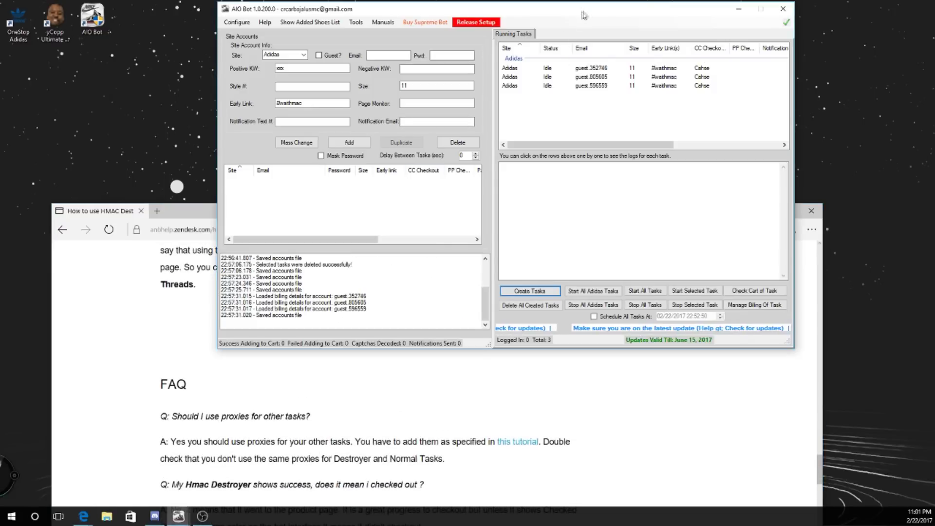
pyautogui.click(180, 364)
pyautogui.click(178, 516)
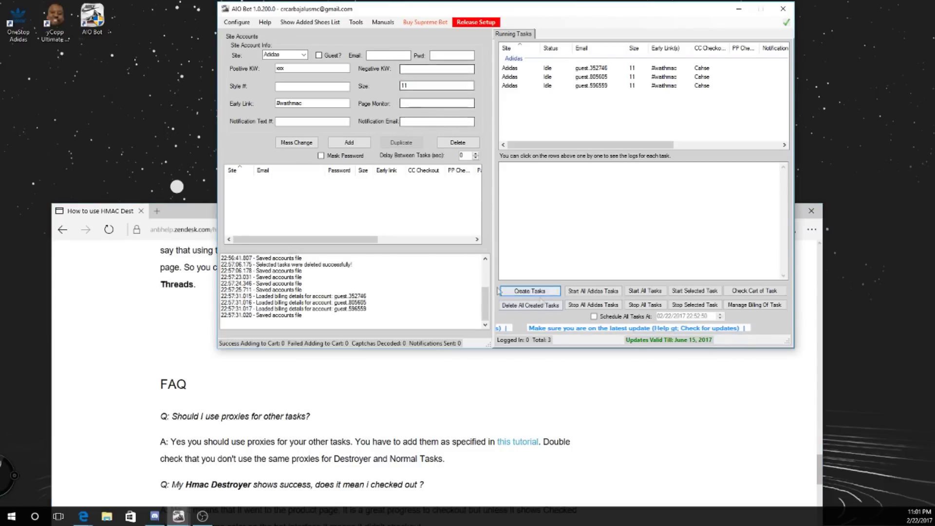
pyautogui.click(179, 475)
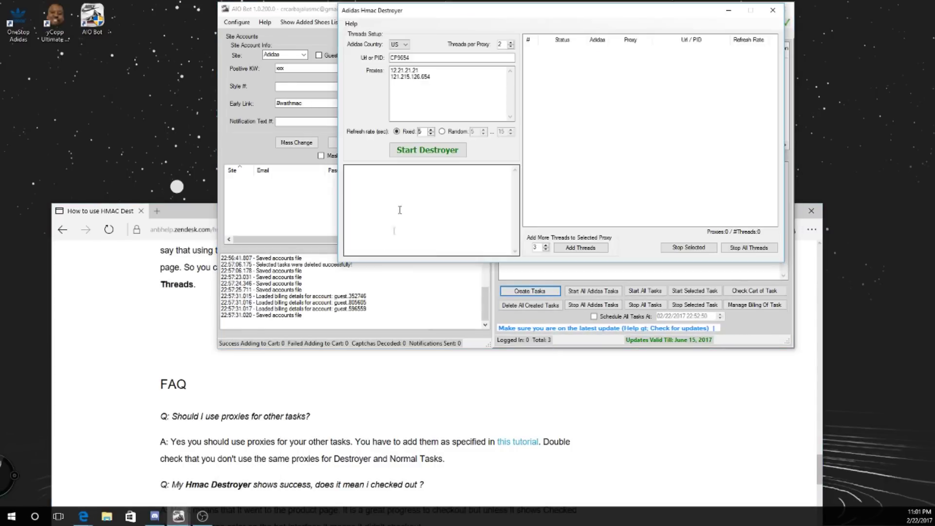
pyautogui.click(419, 150)
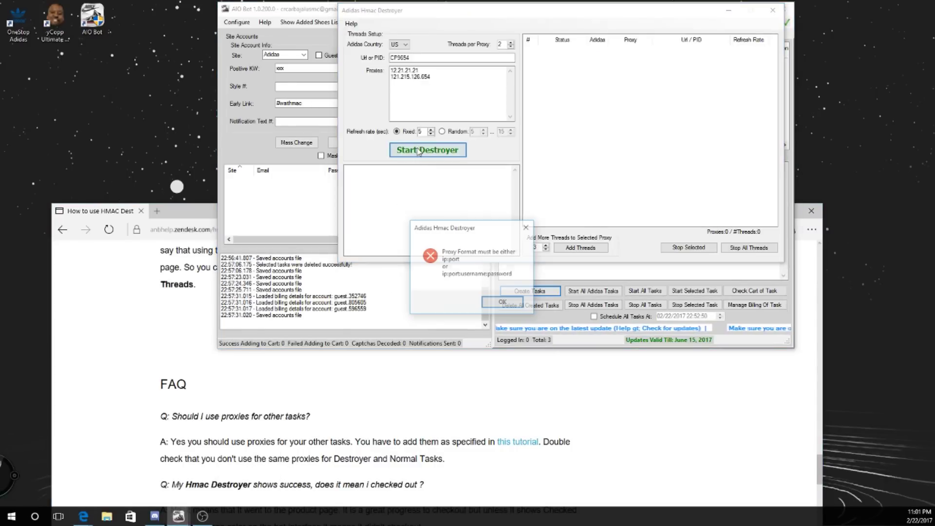
pyautogui.click(503, 302)
# Append port :123 to both proxy lines and start the Destroyer with the corrected proxies
pyautogui.click(439, 74)
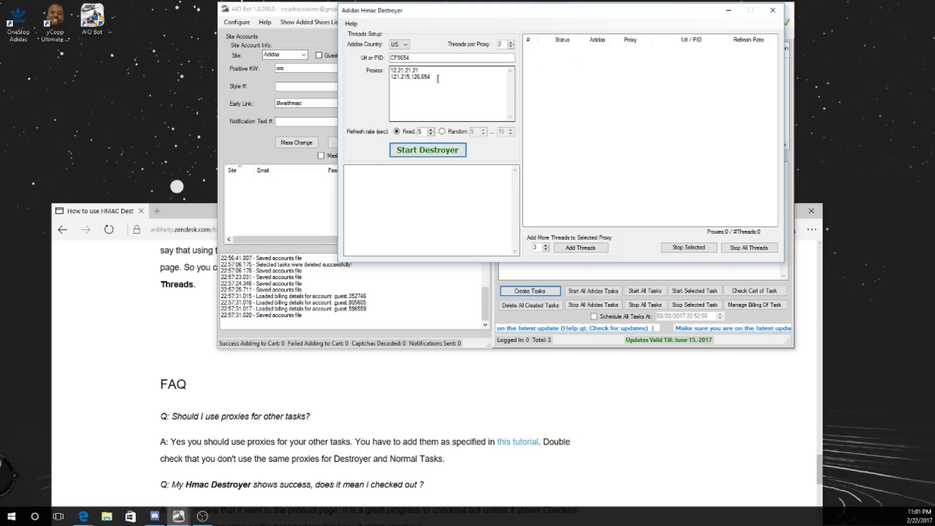
pyautogui.click(450, 149)
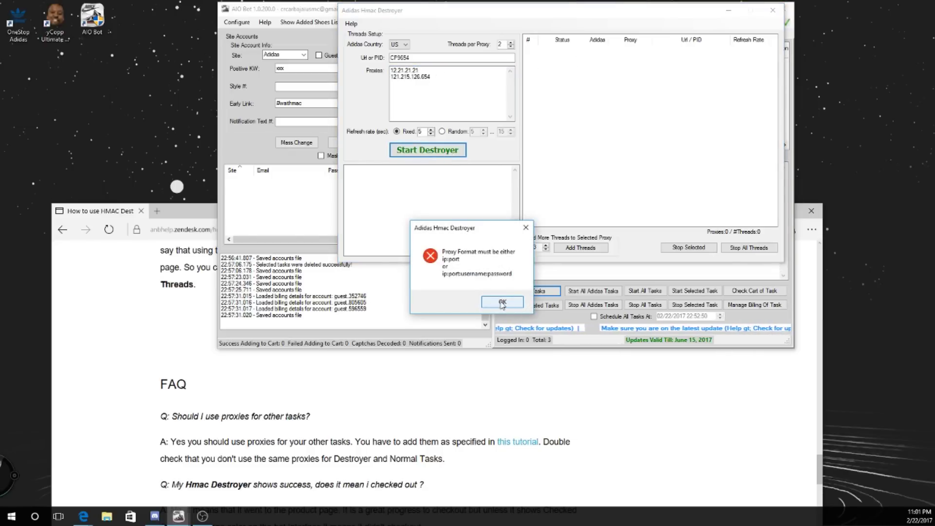
pyautogui.click(502, 304)
pyautogui.click(446, 85)
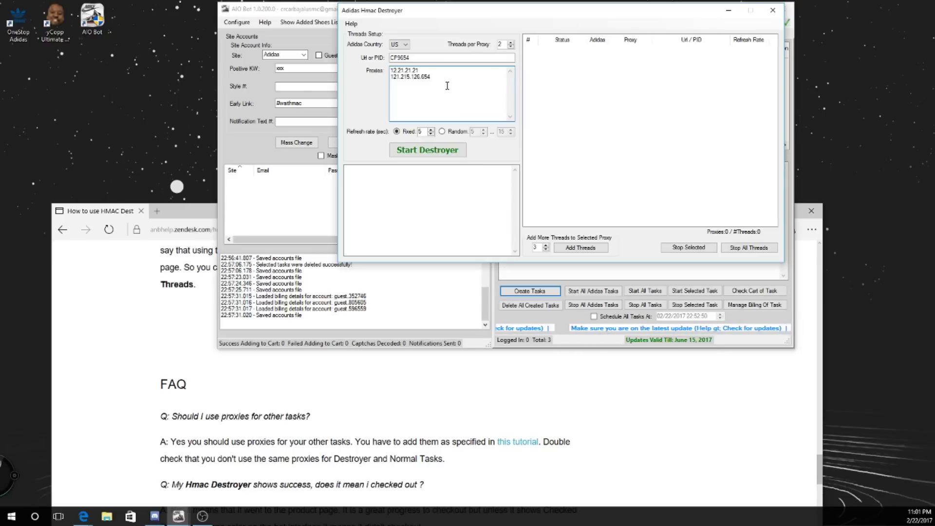
pyautogui.write(':123')
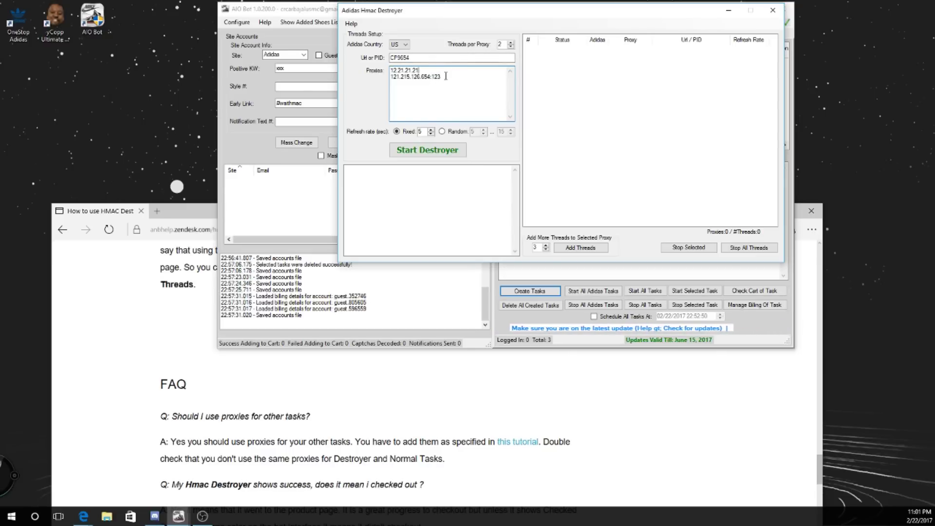
pyautogui.click(419, 152)
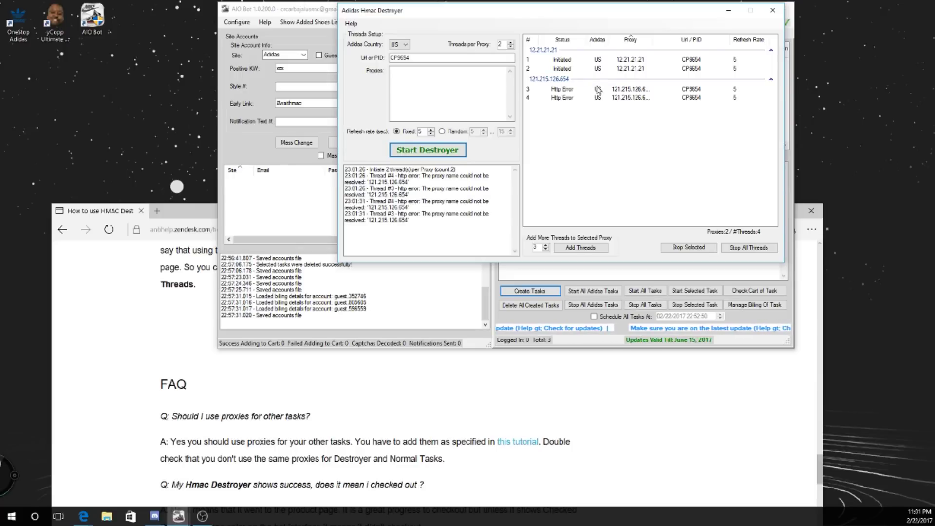
# Stop all Destroyer threads so the errored threads 3 and 4 show Stopped, and review the list
pyautogui.moveTo(413, 206); pyautogui.dragTo(447, 209)
pyautogui.click(448, 209)
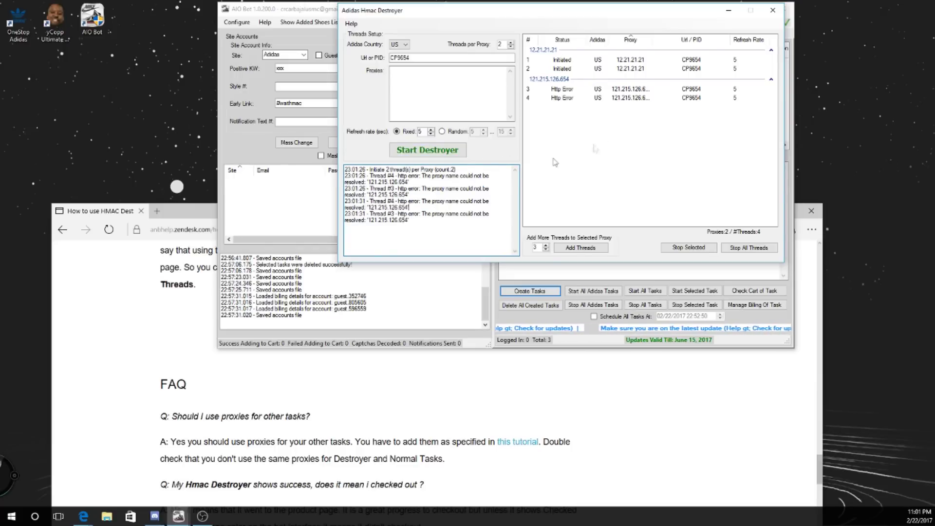
pyautogui.click(741, 250)
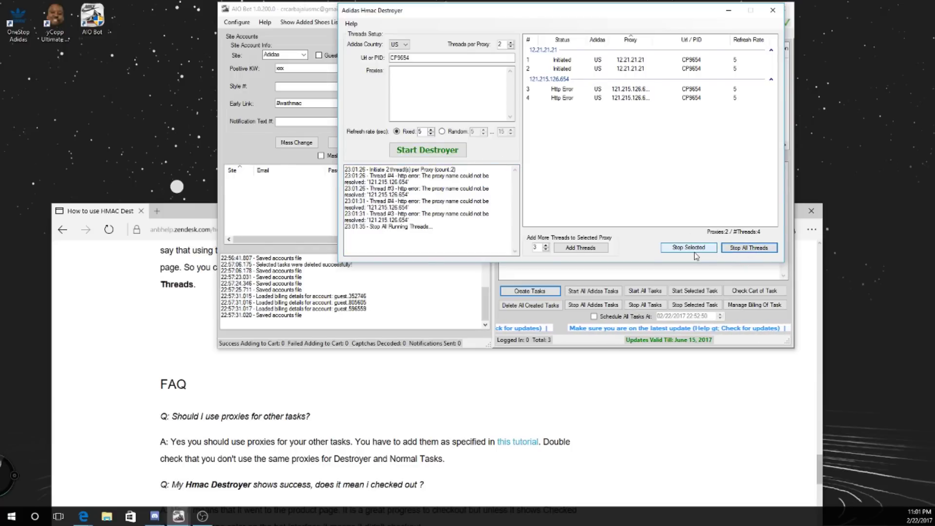
pyautogui.click(587, 138)
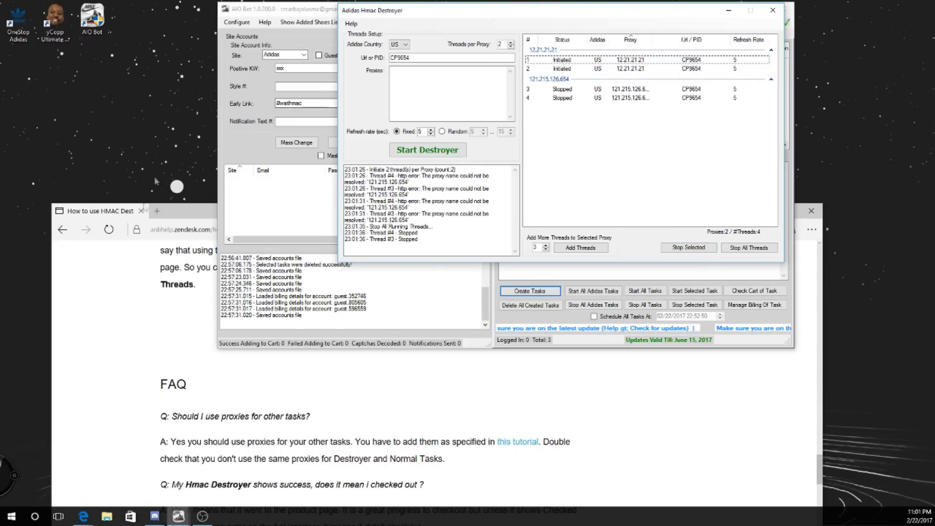
pyautogui.click(153, 355)
pyautogui.scroll(-10, 154, 355)
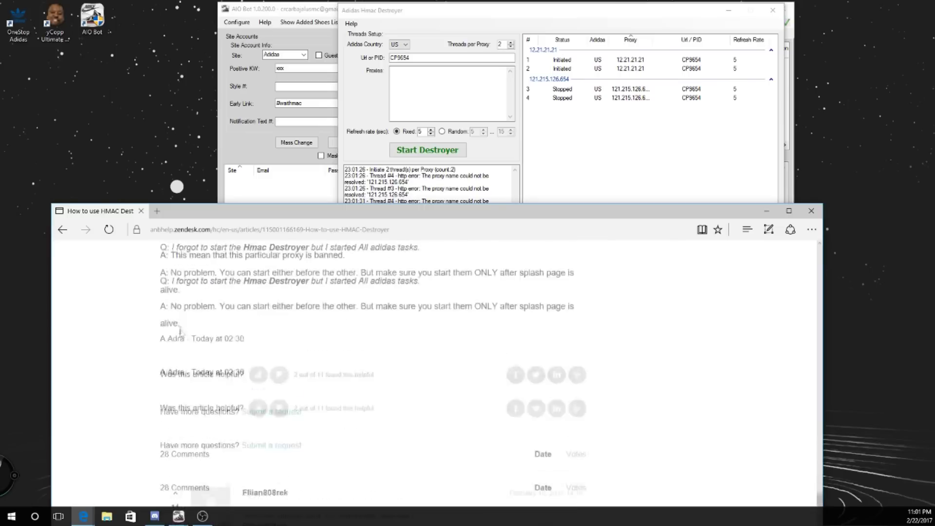
pyautogui.scroll(15, 180, 329)
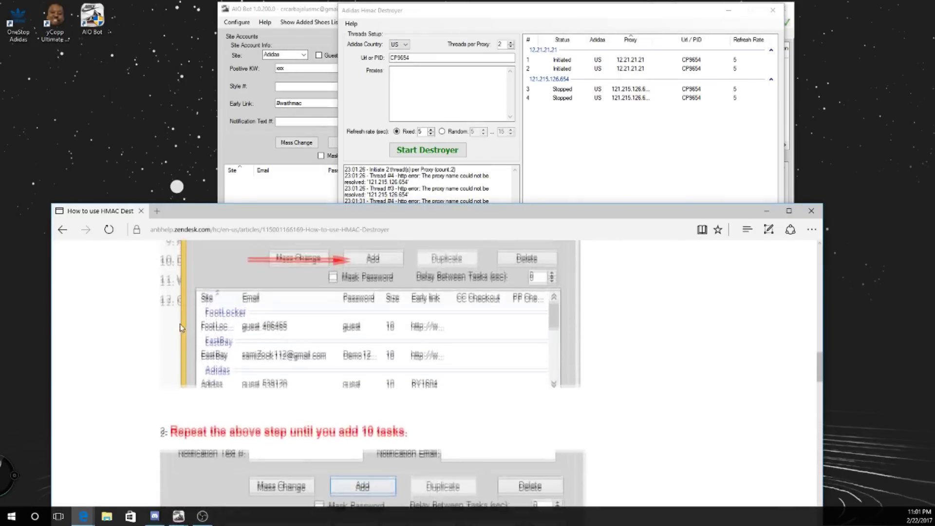
pyautogui.scroll(5, 180, 329)
pyautogui.scroll(-6, 175, 332)
pyautogui.scroll(-3, 170, 335)
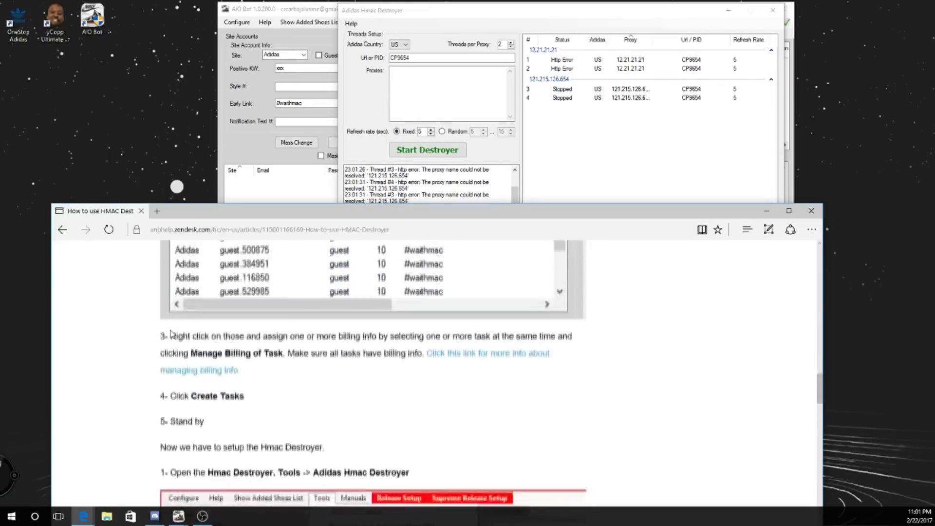
pyautogui.scroll(-5, 170, 334)
pyautogui.scroll(-3, 170, 334)
# Open a new blank Edge tab beside the HMAC Destroyer help article
pyautogui.click(158, 212)
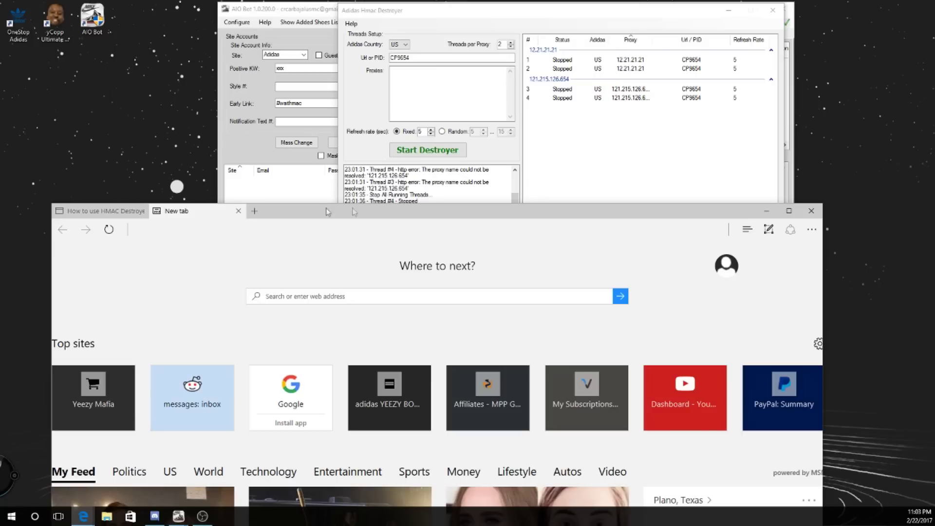
# Minimize Edge and move the Hmac Destroyer window to the top-left of the screen
pyautogui.click(767, 213)
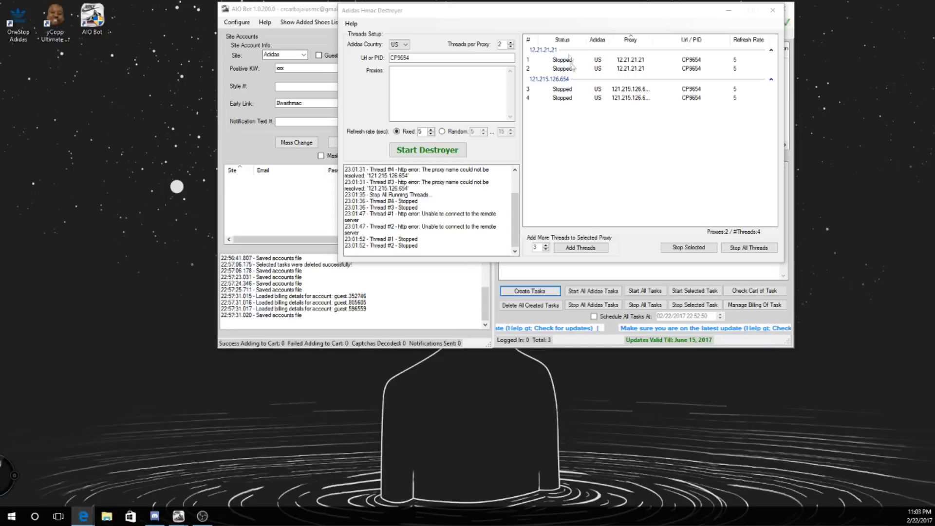
pyautogui.moveTo(563, 10); pyautogui.dragTo(445, 201)
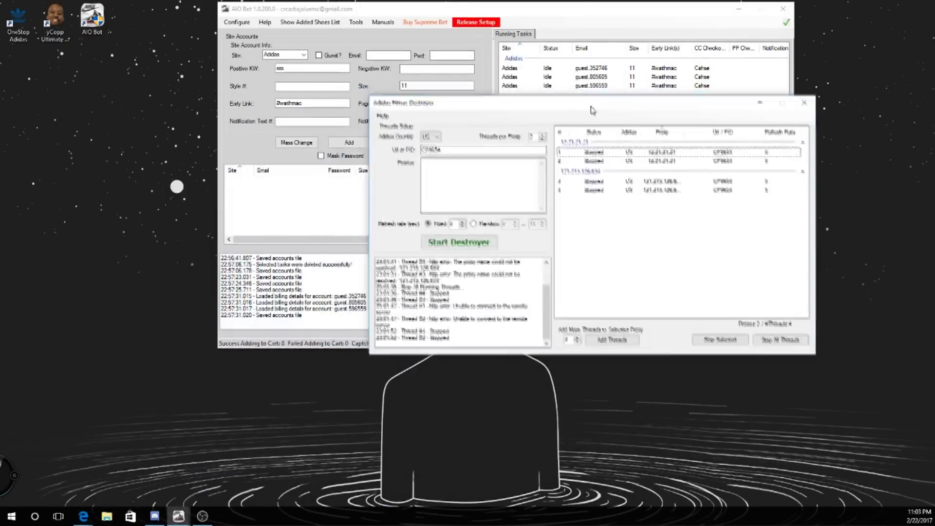
pyautogui.moveTo(445, 201); pyautogui.dragTo(400, 31)
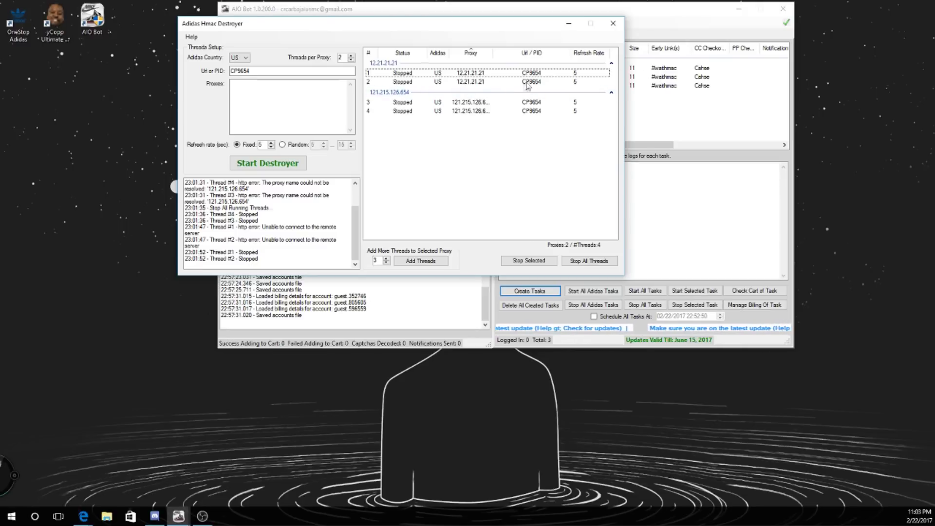
pyautogui.moveTo(523, 28); pyautogui.dragTo(428, 27)
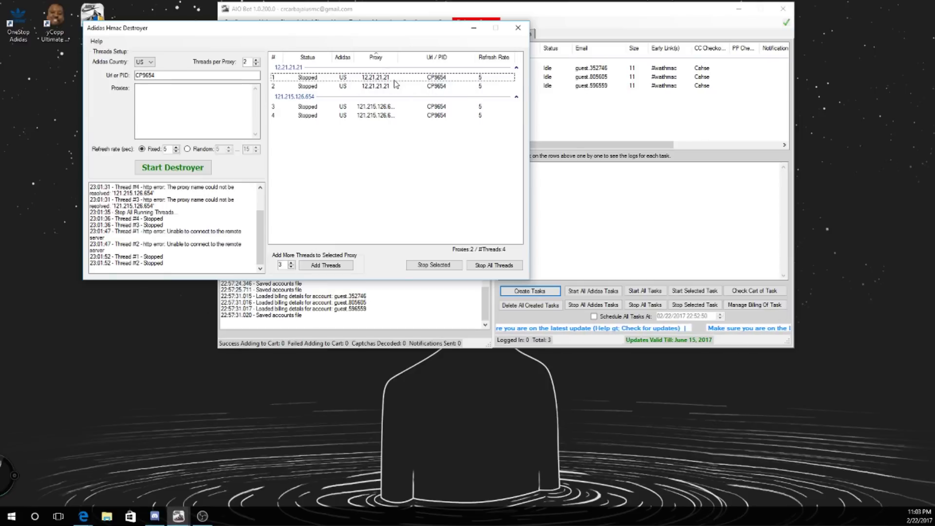
# Stop all running Destroyer threads, confirm with Yes, and switch to the working-threads screenshot
pyautogui.click(361, 79)
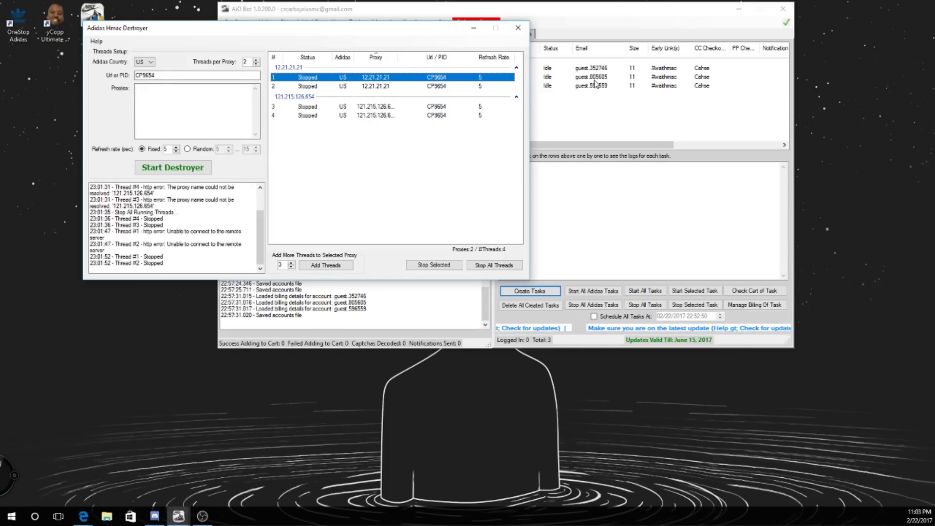
pyautogui.click(518, 27)
pyautogui.click(530, 295)
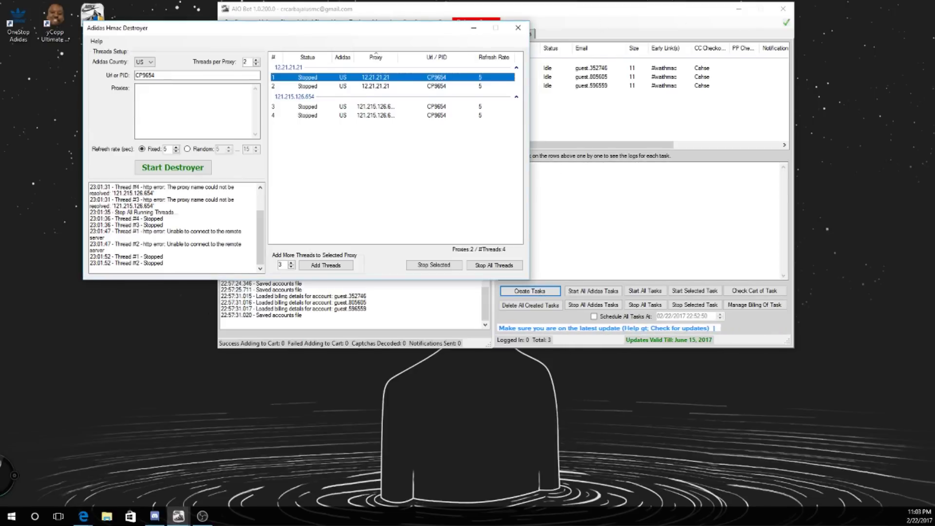
pyautogui.hotkey('alt', 'Tab')
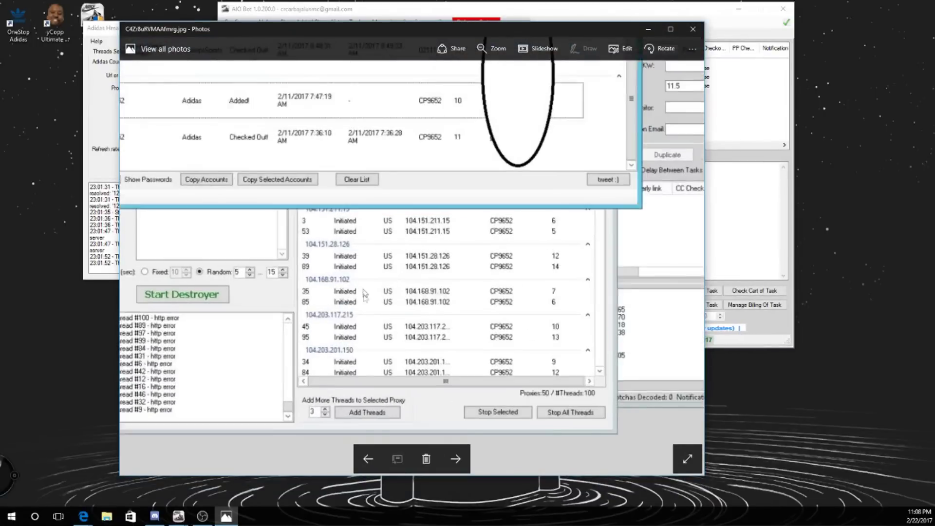
pyautogui.scroll(1, 364, 299)
pyautogui.scroll(1, 359, 310)
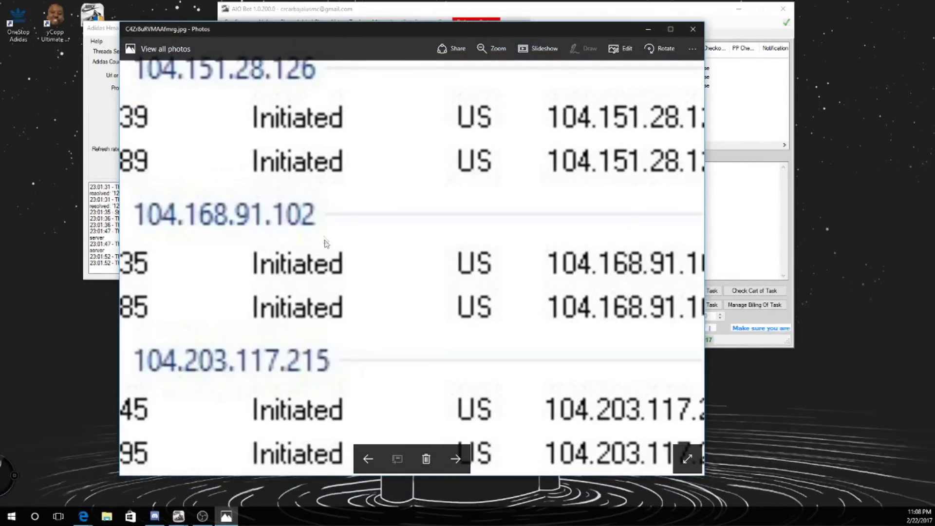
pyautogui.scroll(1, 326, 249)
pyautogui.scroll(-3, 331, 264)
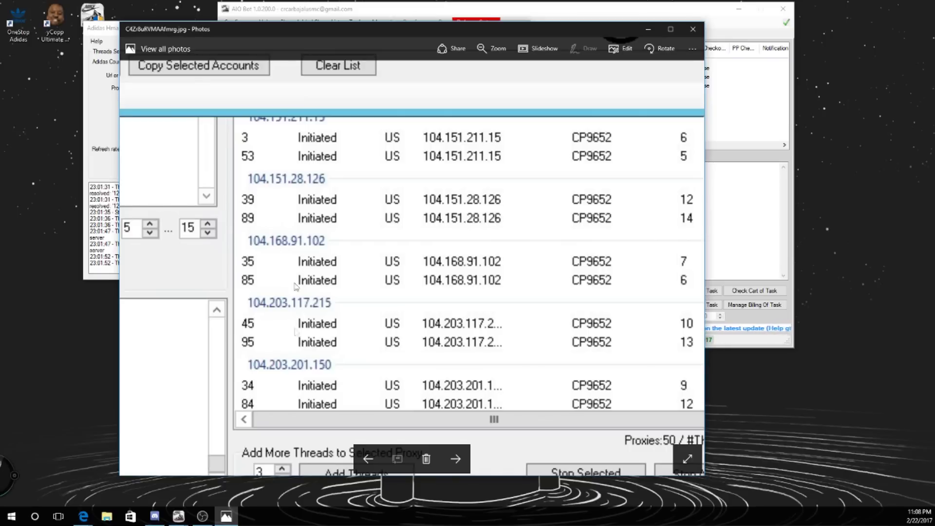
pyautogui.scroll(-2, 380, 216)
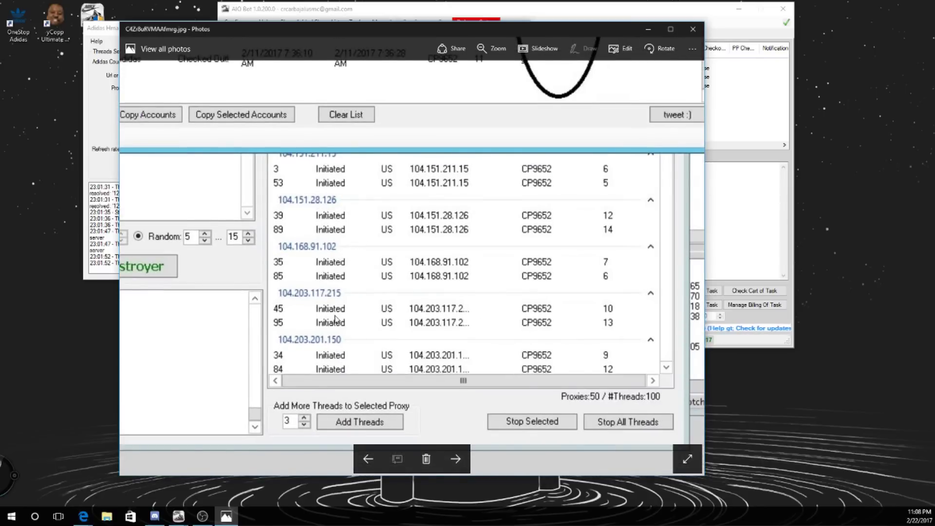
pyautogui.scroll(-1, 329, 249)
pyautogui.scroll(-1, 334, 261)
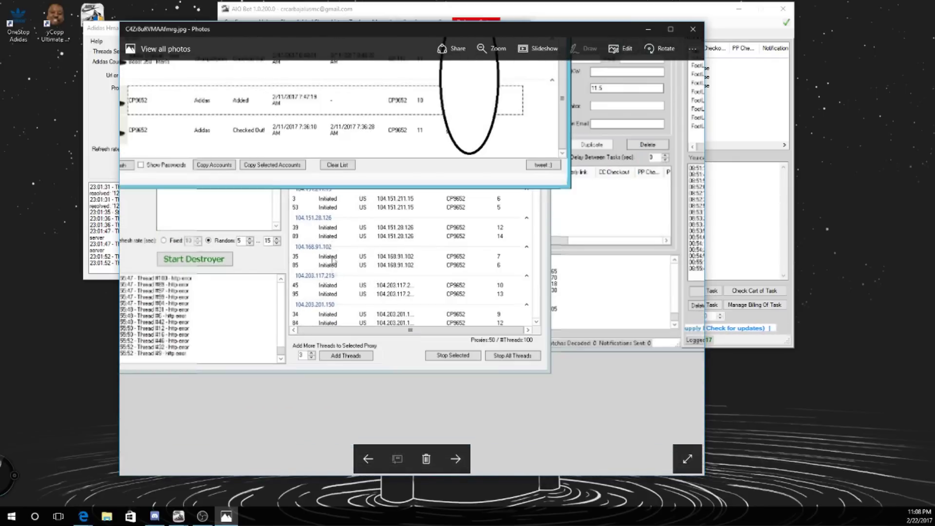
pyautogui.scroll(-2, 333, 261)
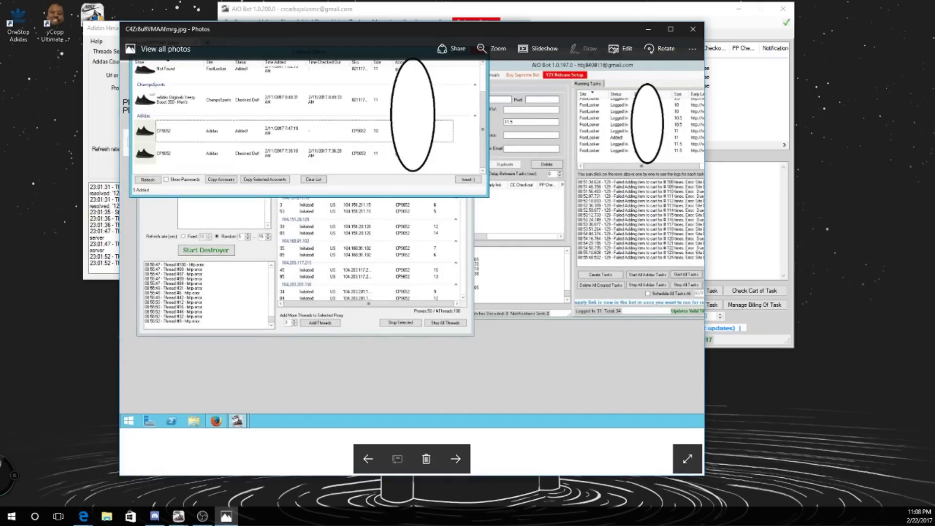
# Switch from the Photos screenshot to the browser showing the AIO Bot tweet
pyautogui.click(84, 517)
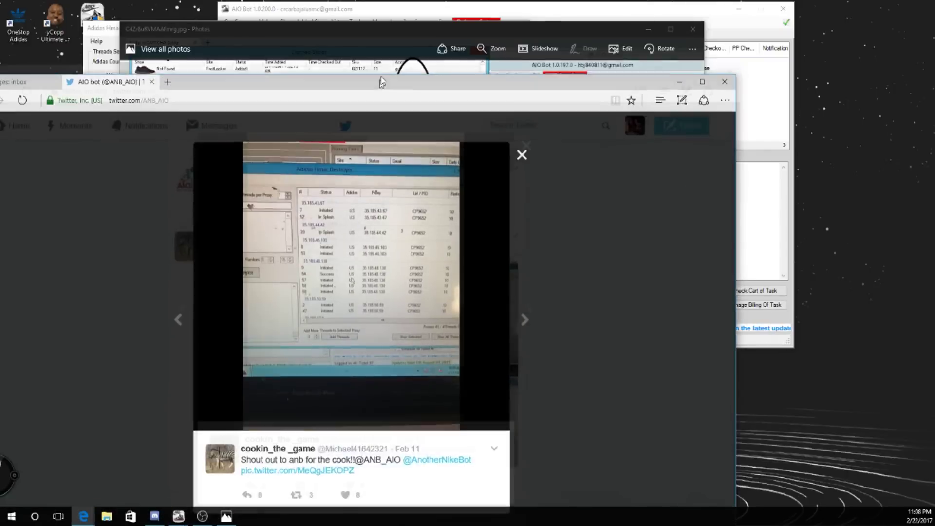
# Reposition the Twitter photo window, then bring the Photos bot screenshot back to the front
pyautogui.moveTo(385, 67); pyautogui.dragTo(402, 98)
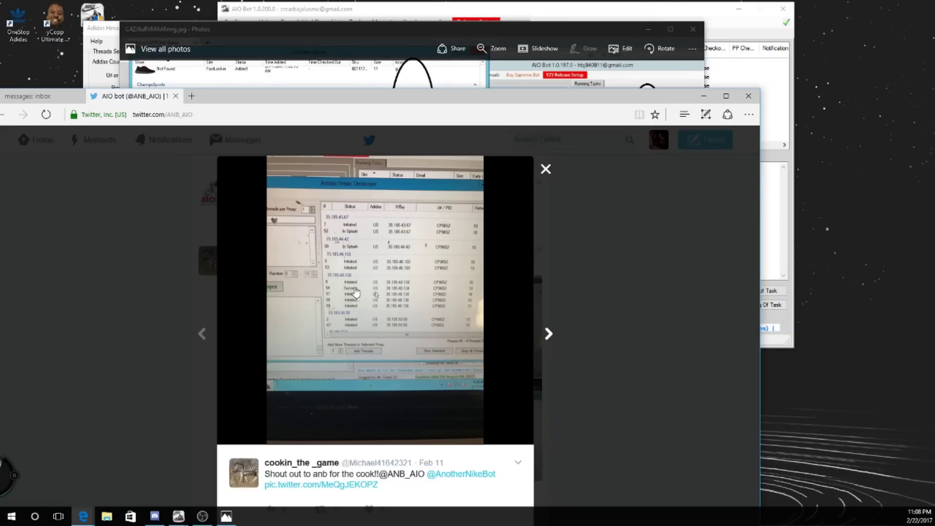
pyautogui.click(246, 94)
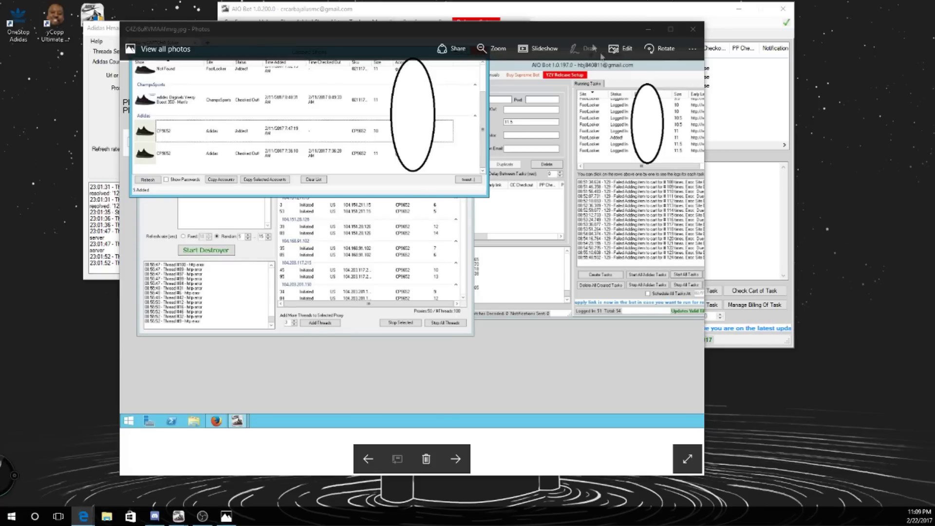
pyautogui.scroll(2, 448, 147)
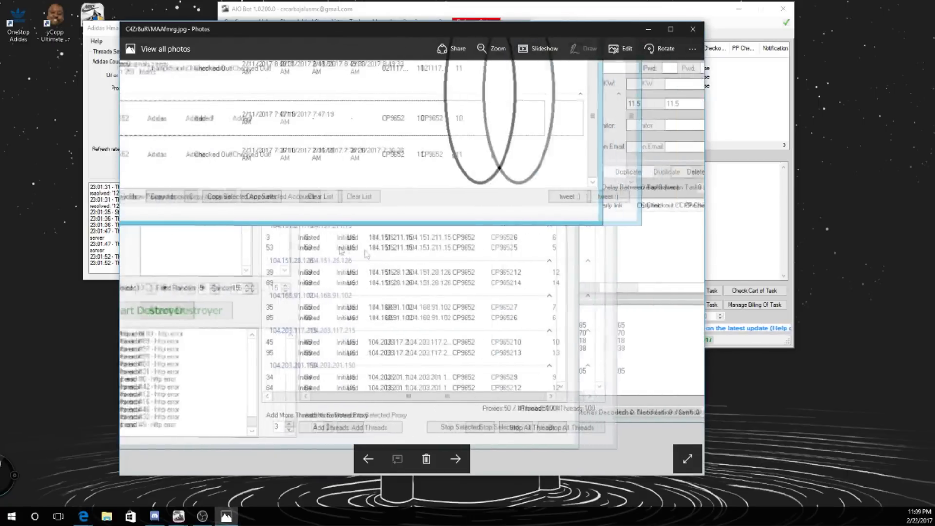
pyautogui.scroll(2, 428, 262)
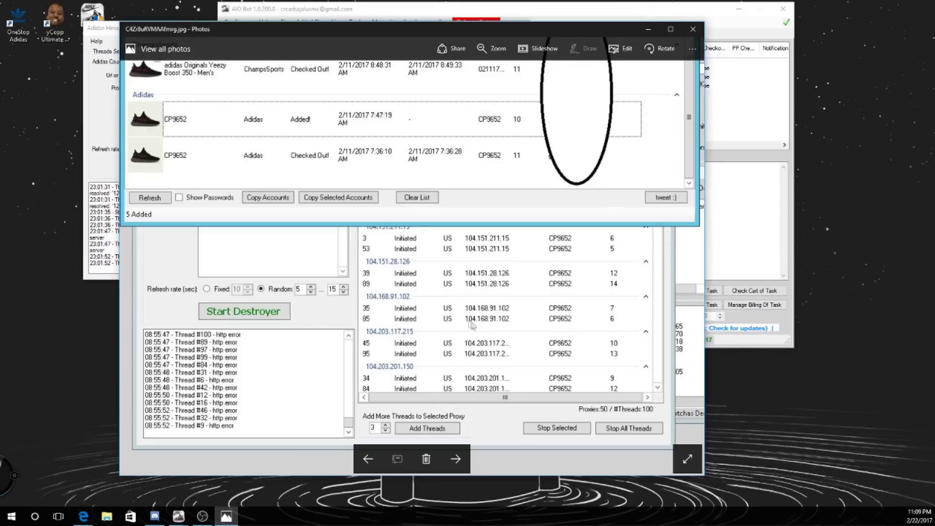
pyautogui.scroll(-2, 491, 325)
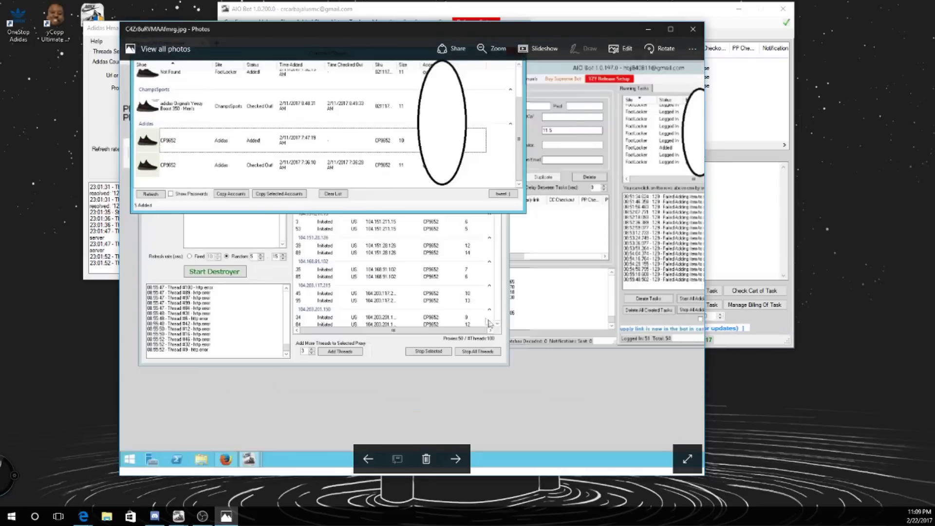
pyautogui.scroll(-1, 490, 323)
pyautogui.scroll(2, 406, 304)
pyautogui.scroll(-1, 397, 302)
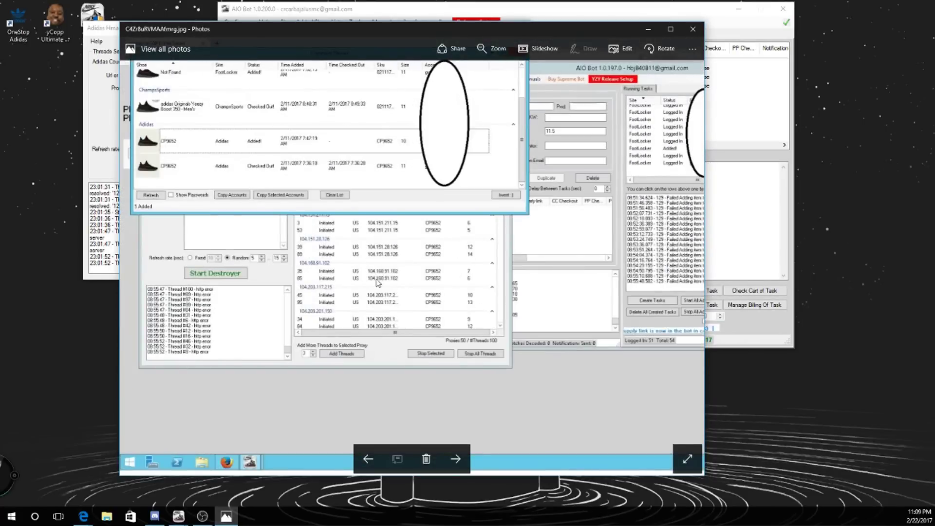
pyautogui.scroll(-2, 378, 284)
pyautogui.scroll(1, 378, 283)
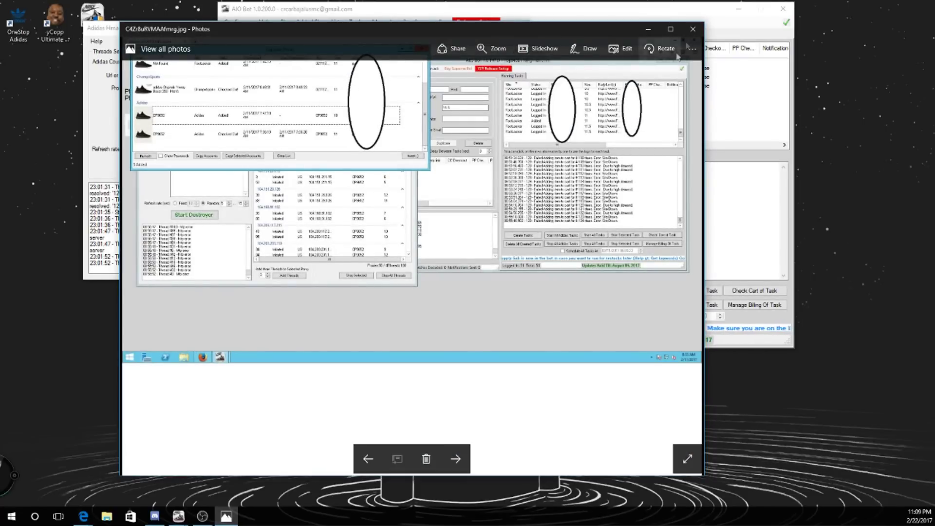
pyautogui.click(202, 516)
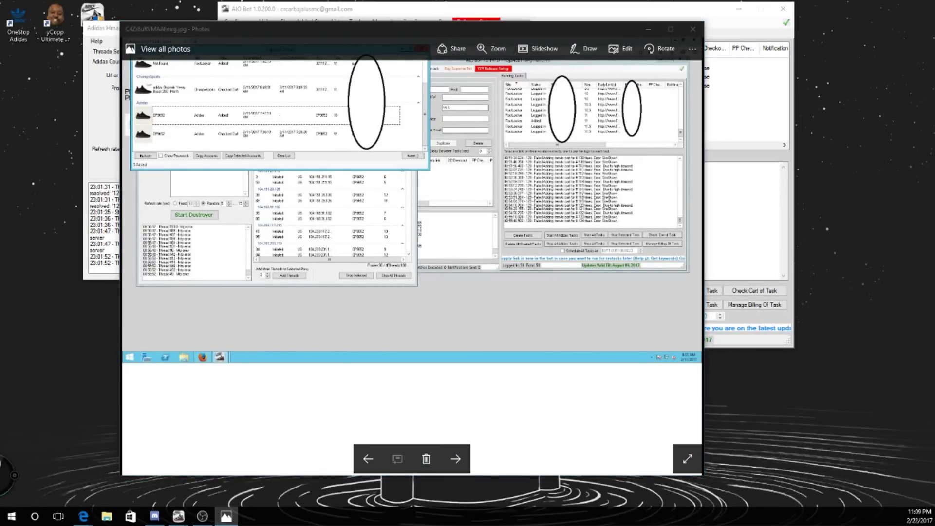